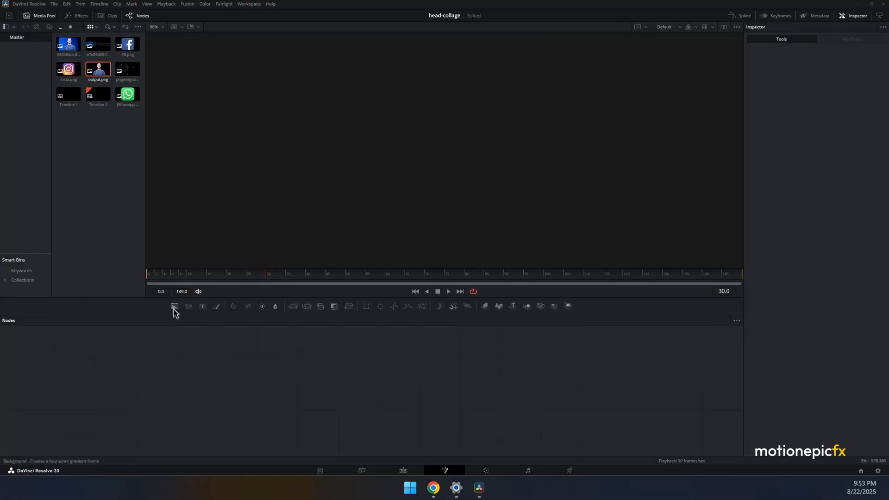
Add a Background node, show it in the viewer and make it fully transparent with an alpha of 0.0.
left_click_drag(174, 306, 334, 388)
key("1")
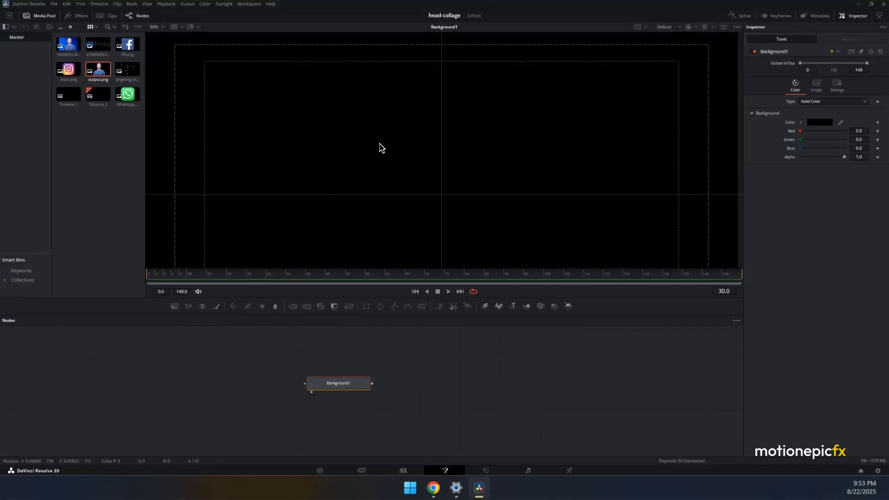
scroll(524, 145, "down", 2)
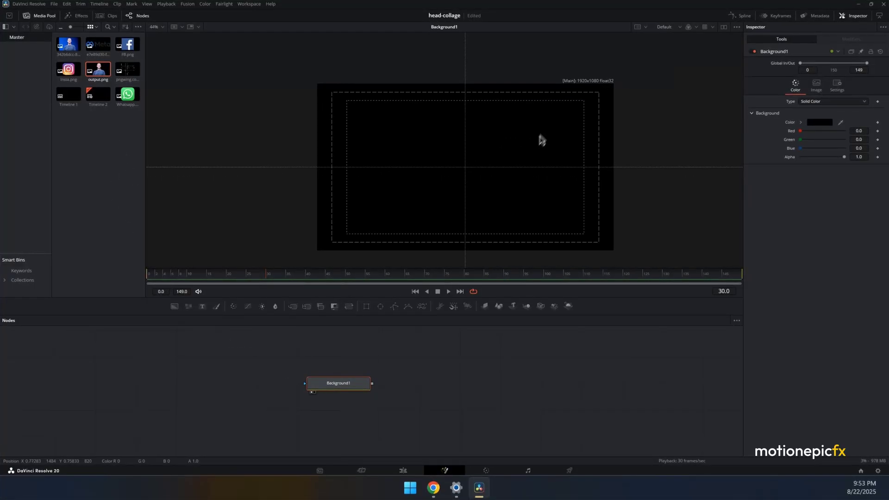
scroll(588, 73, "up", 1)
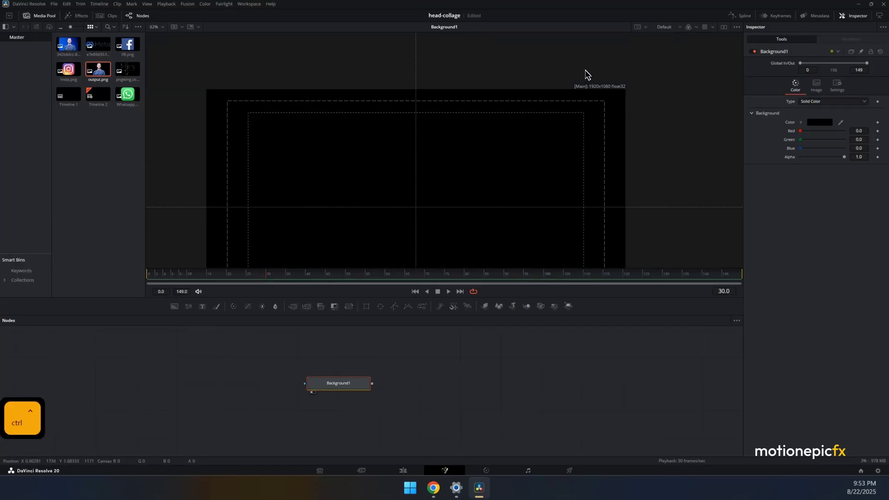
left_click(819, 89)
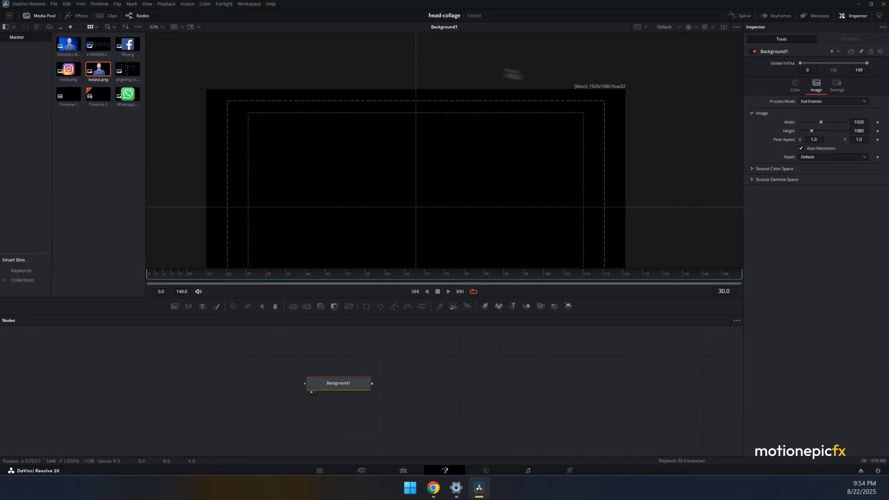
left_click(796, 88)
left_click_drag(845, 159, 800, 158)
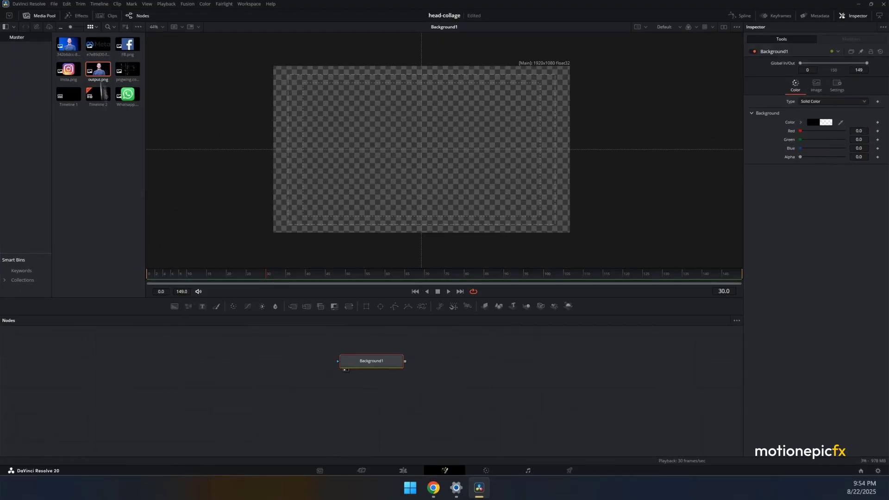
Merge the Meta logo over the background, scaled down to fit inside the frame, with output.png merged on top of it.
left_click_drag(98, 45, 405, 361)
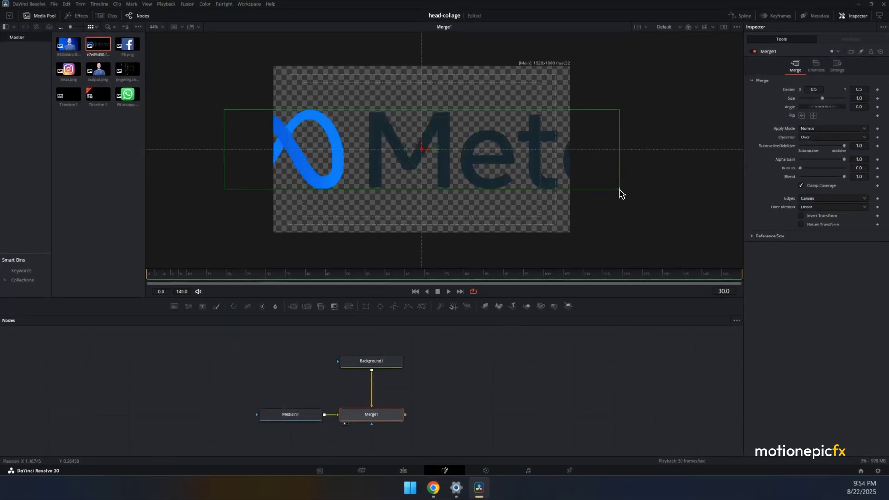
left_click_drag(621, 194, 548, 175)
left_click_drag(98, 70, 445, 378)
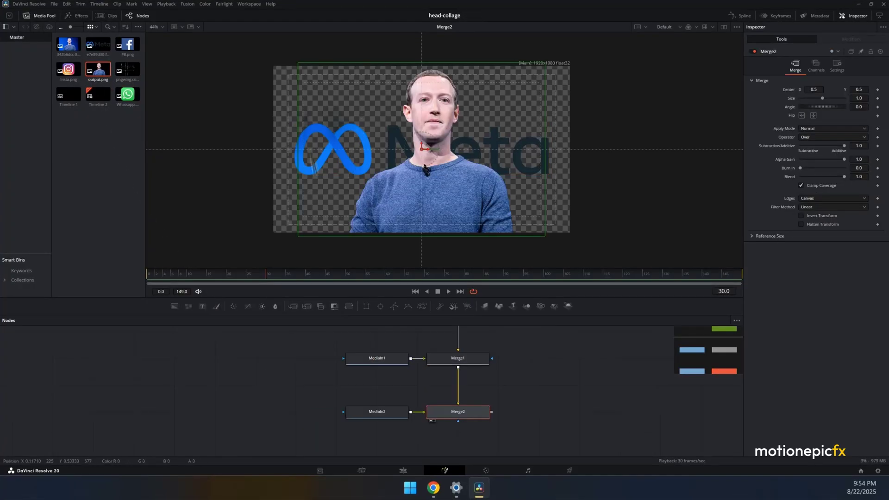
scroll(350, 143, "up", 2)
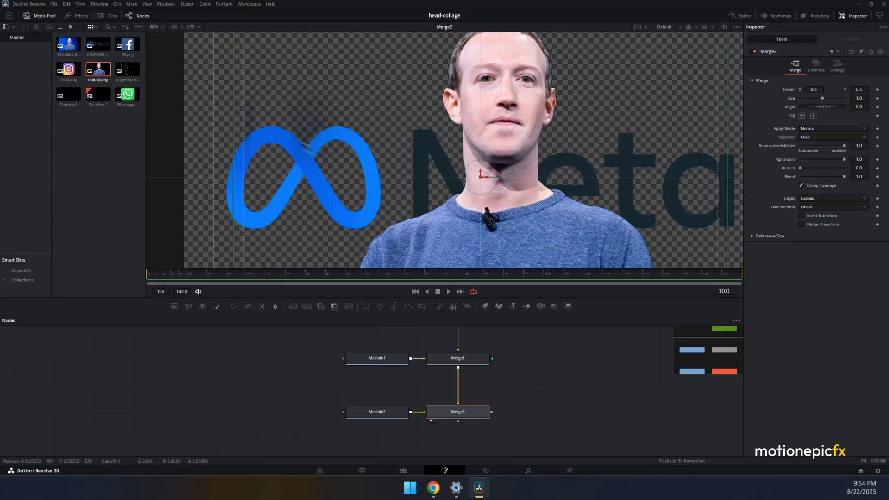
scroll(278, 103, "down", 1)
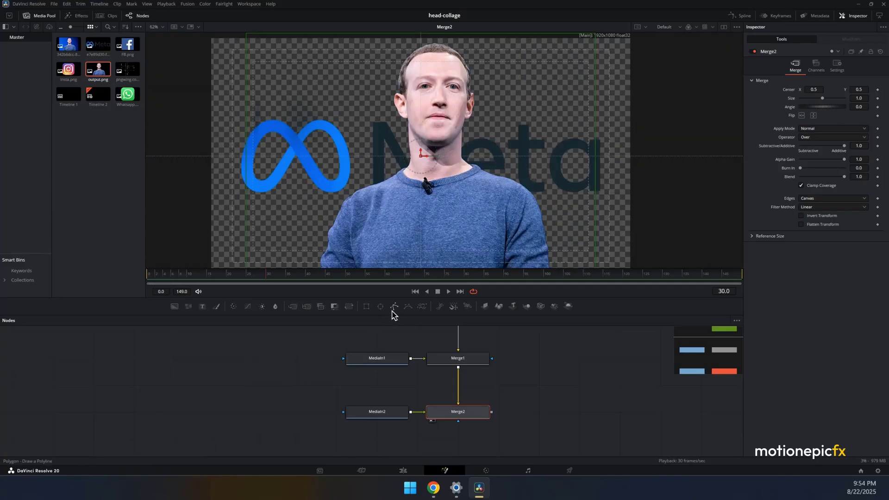
Mask the output.png portrait with a closed polygon drawn loosely around the head and body, disabling the mask while drawing.
left_click_drag(392, 316, 364, 413)
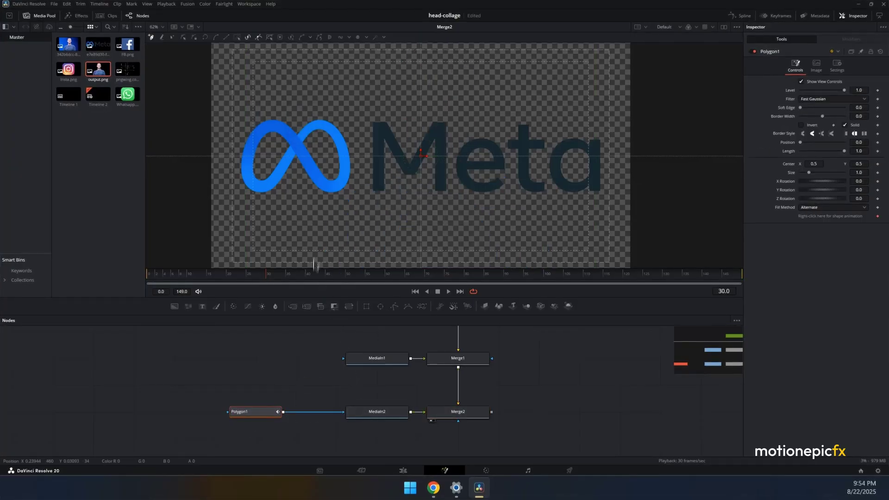
left_click(751, 52)
scroll(456, 101, "down", 2)
left_click(419, 55)
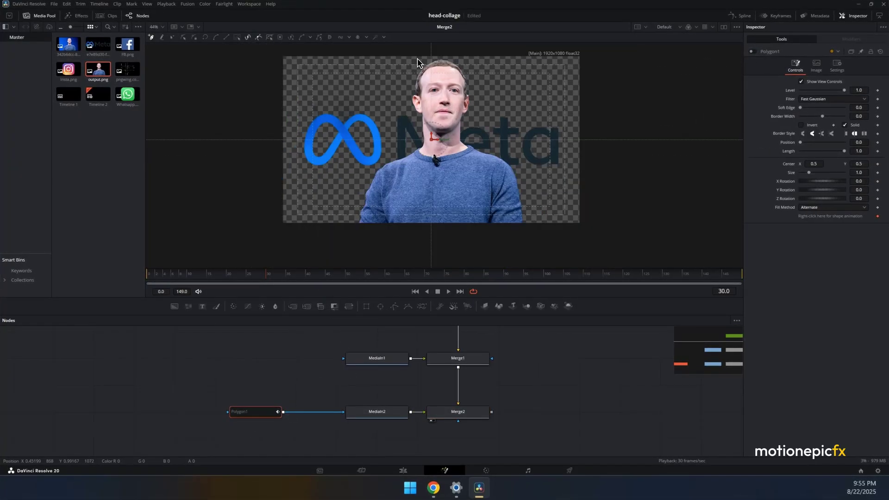
left_click(406, 96)
left_click(399, 120)
left_click(345, 187)
left_click(343, 236)
left_click(547, 241)
left_click(526, 146)
left_click(483, 93)
left_click(419, 55)
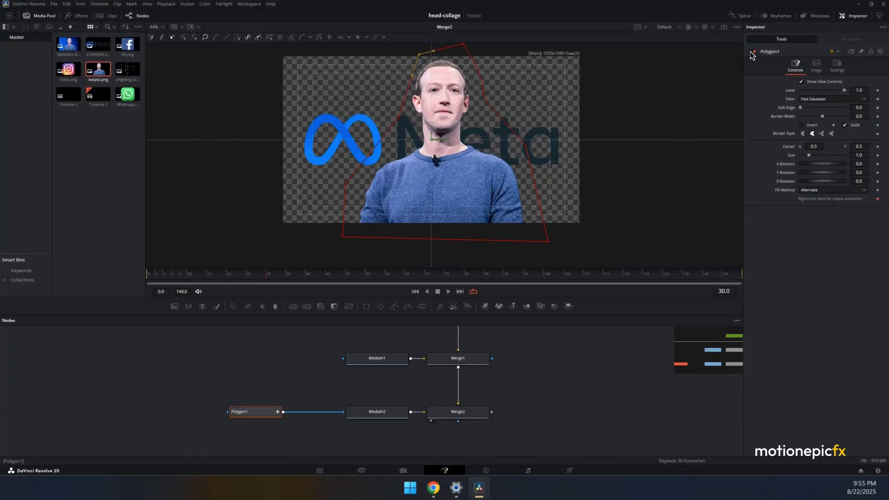
Insert a Transform node after MediaIn2 and move the portrait down to about center X 0.455, Y 0.298.
left_click(373, 381)
left_click_drag(373, 384, 332, 385)
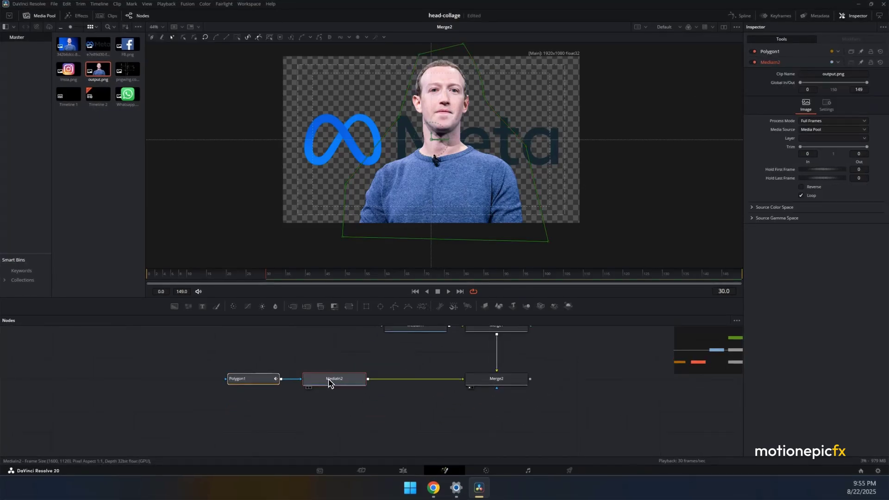
key("shift+space")
type("xf")
left_click(445, 312)
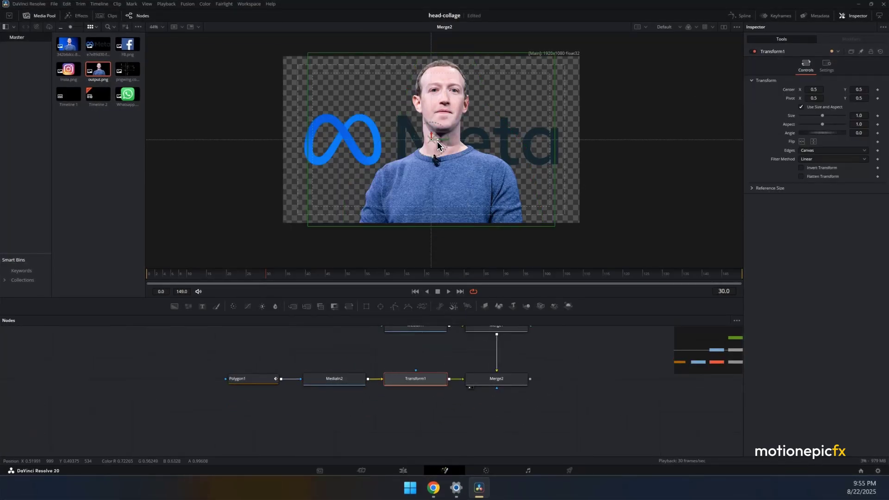
left_click_drag(440, 140, 418, 170)
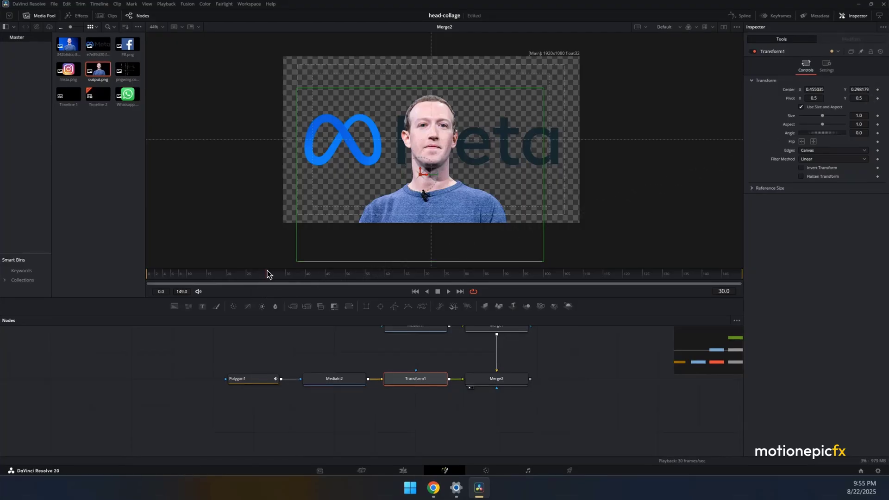
Keyframe the transform's center at frame 30, and at frame 0 lower its Y to about -0.484, below the frame.
left_click(878, 90)
left_click_drag(170, 274, 109, 269)
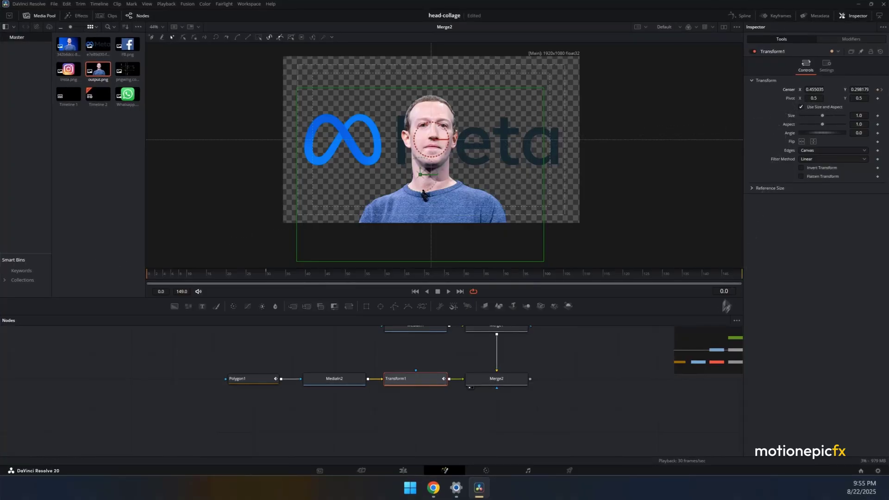
left_click_drag(868, 94, 598, 93)
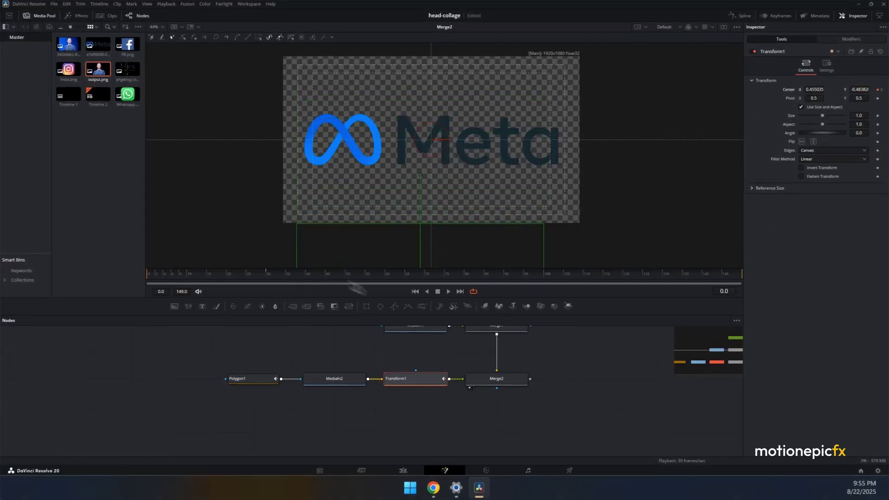
Flatten all keyframes of the Center path's Displacement spline, increase their easing, and play back the rising portrait.
left_click(740, 16)
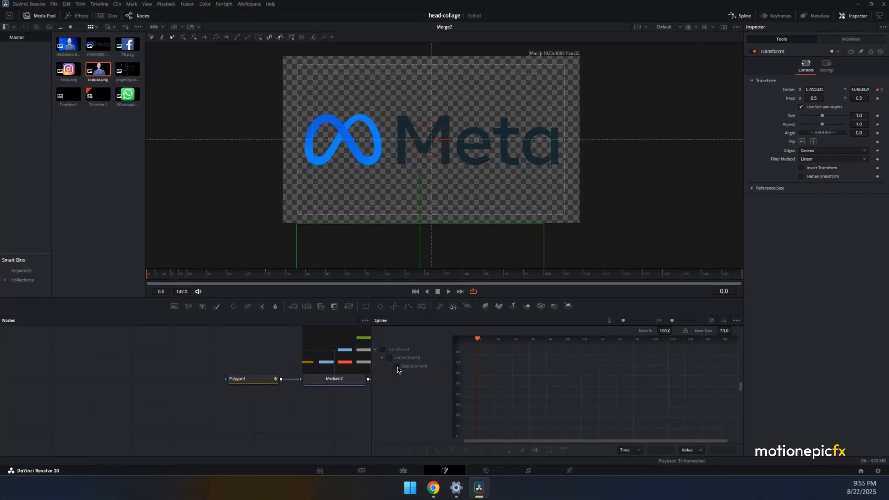
left_click(396, 366)
left_click(711, 322)
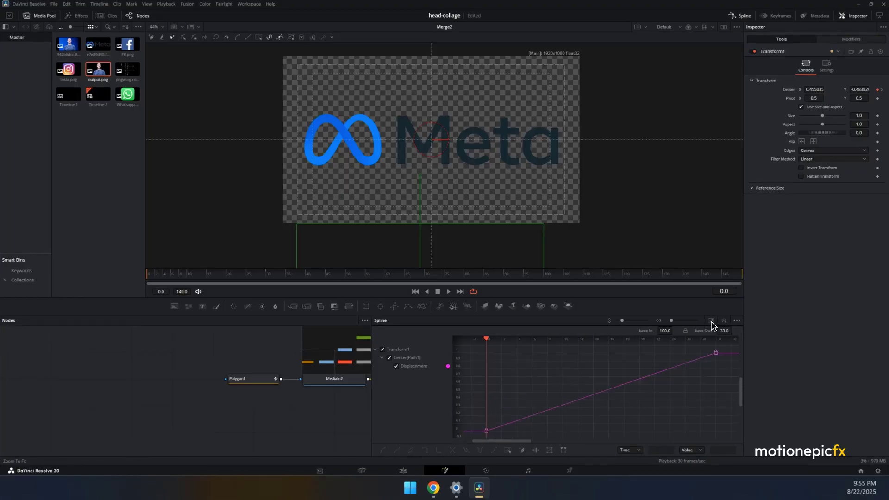
left_click(508, 451)
key("f")
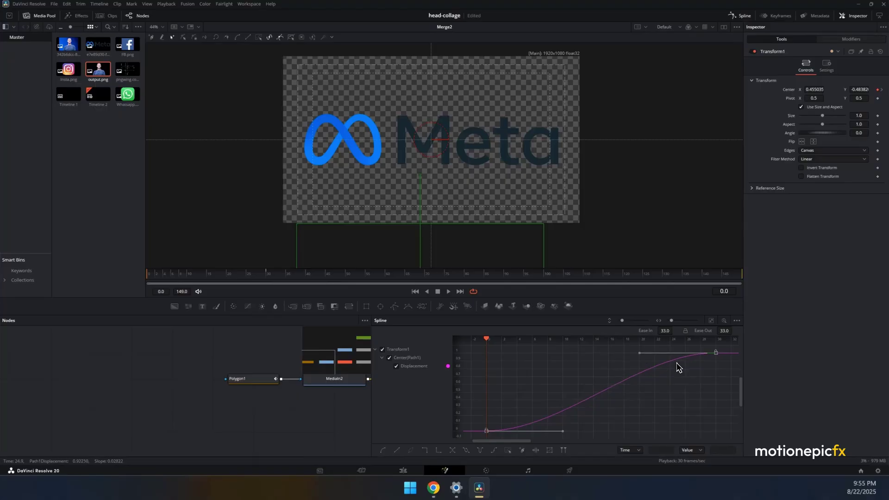
key("t")
key("t")
left_click_drag(665, 331, 695, 331)
left_click(741, 18)
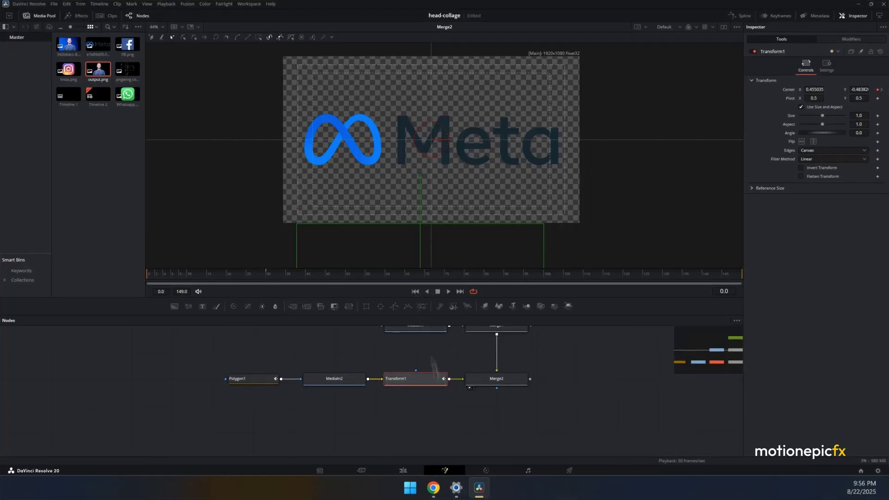
left_click(440, 427)
key("space")
key("space")
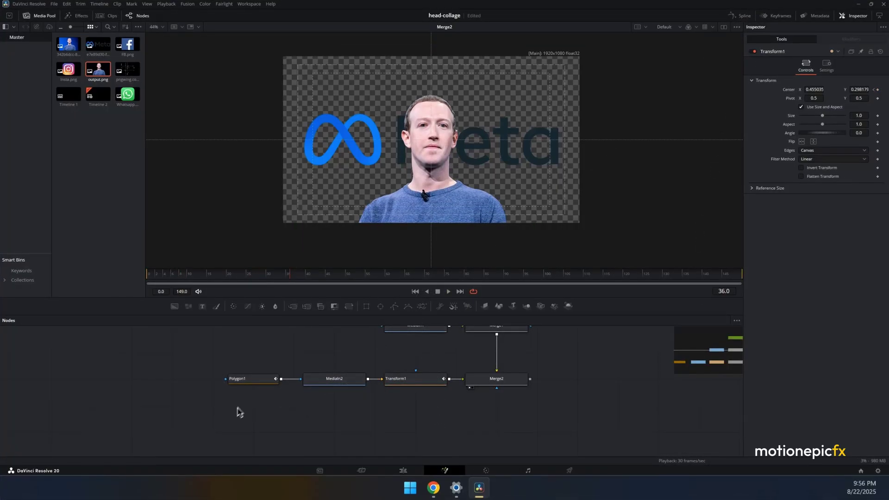
Duplicate the Polygon1, MediaIn2 and Transform1 nodes and merge the copied chain over Merge2.
left_click_drag(236, 412, 424, 374)
key("ctrl+c")
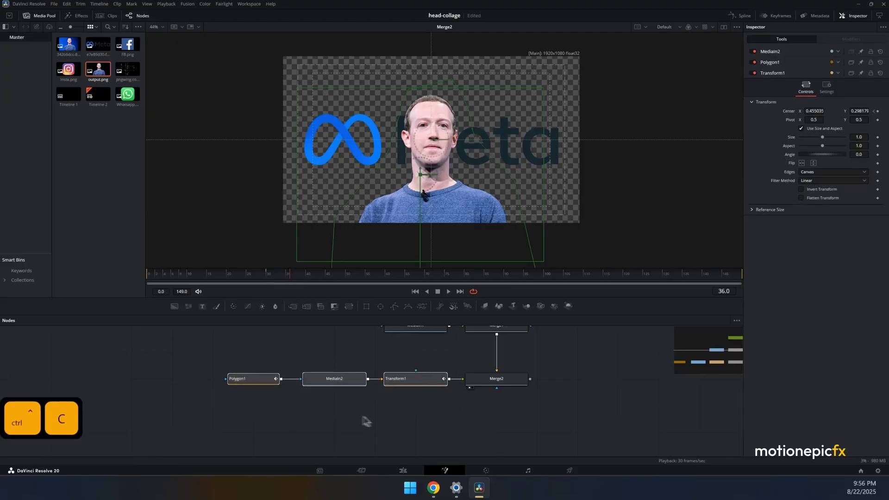
key("ctrl+v")
left_click_drag(346, 435, 530, 381)
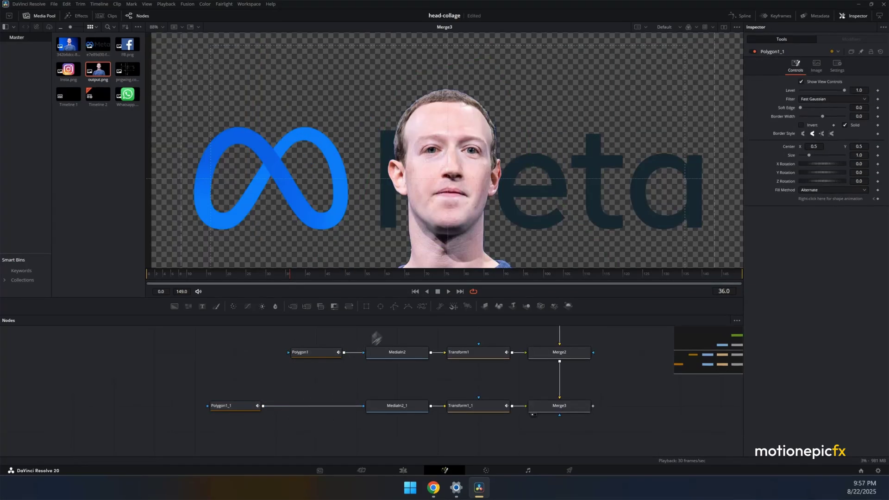
Add a second polygon mask to the copied chain and draw it closed around the top of the head, cutting across the forehead.
left_click(229, 406)
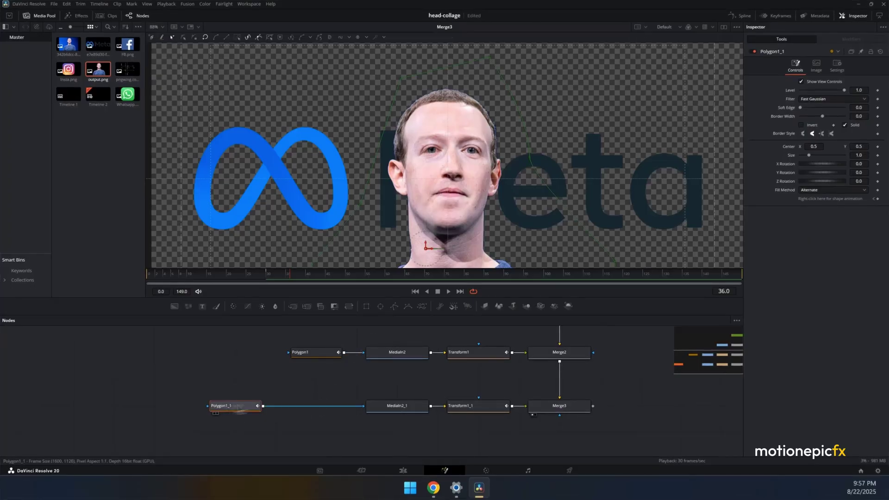
left_click(395, 307)
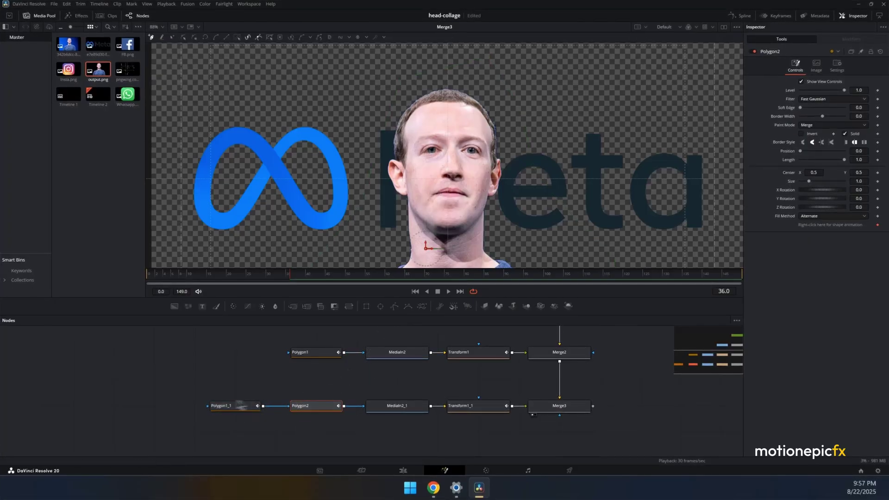
left_click(557, 407)
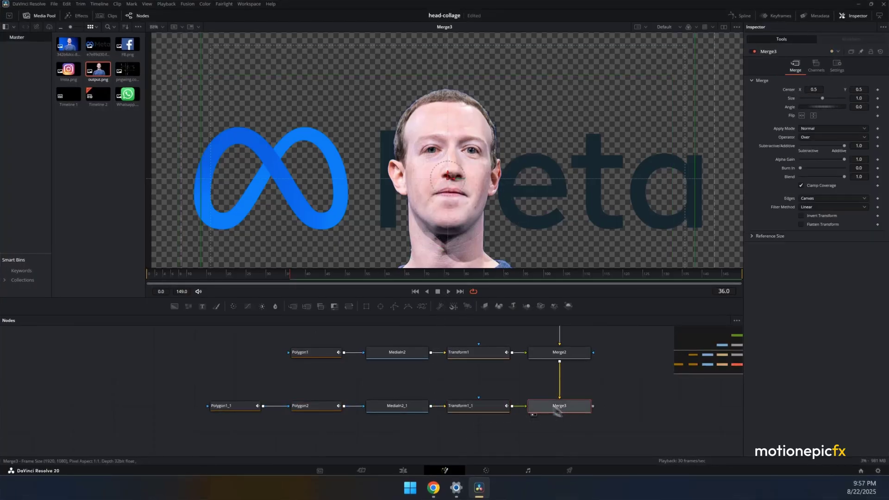
left_click(318, 406)
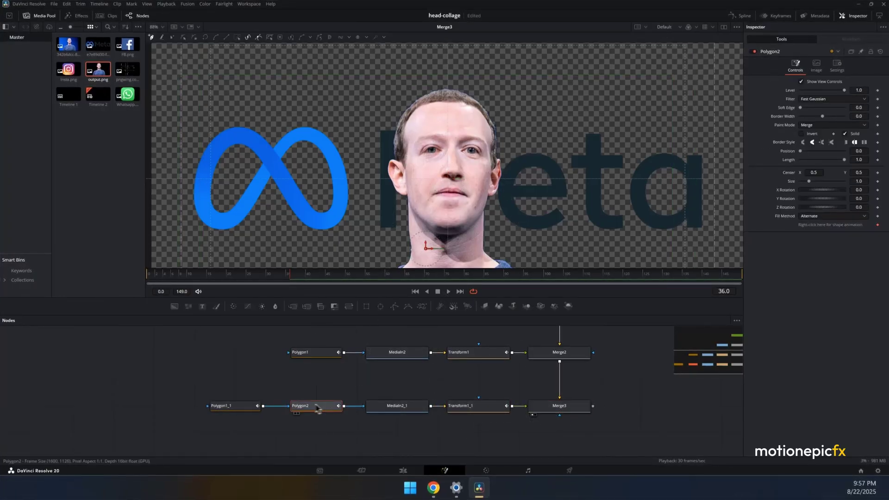
left_click(381, 135)
left_click(510, 134)
left_click(498, 77)
left_click(417, 74)
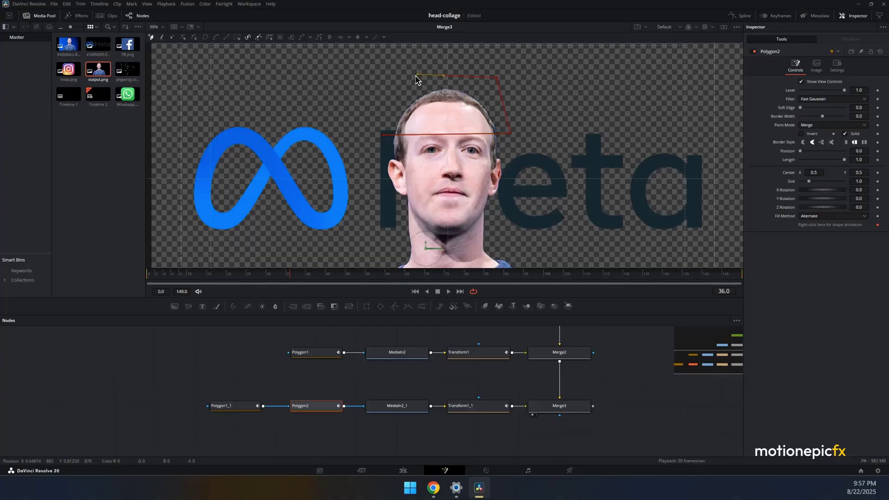
left_click(382, 136)
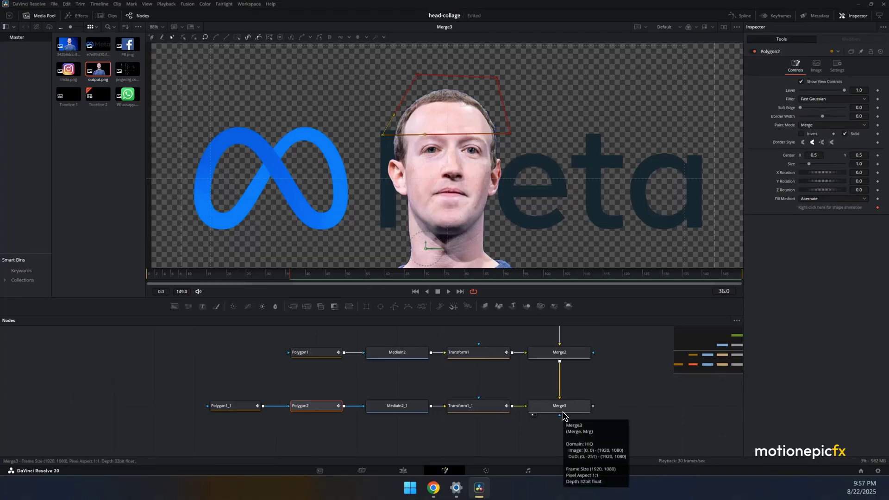
Set the head-top polygon to Subtract paint mode with Invert enabled, and preview the copied and original transform outputs.
left_click(798, 125)
left_click(813, 149)
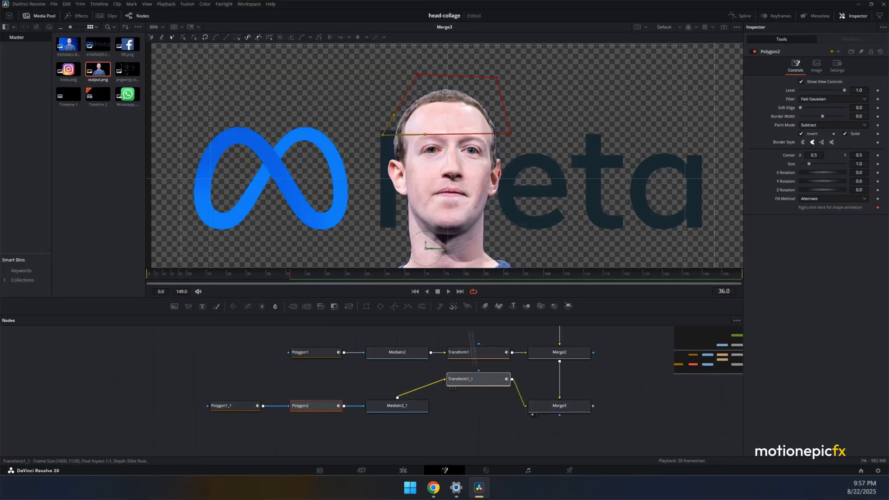
key("1")
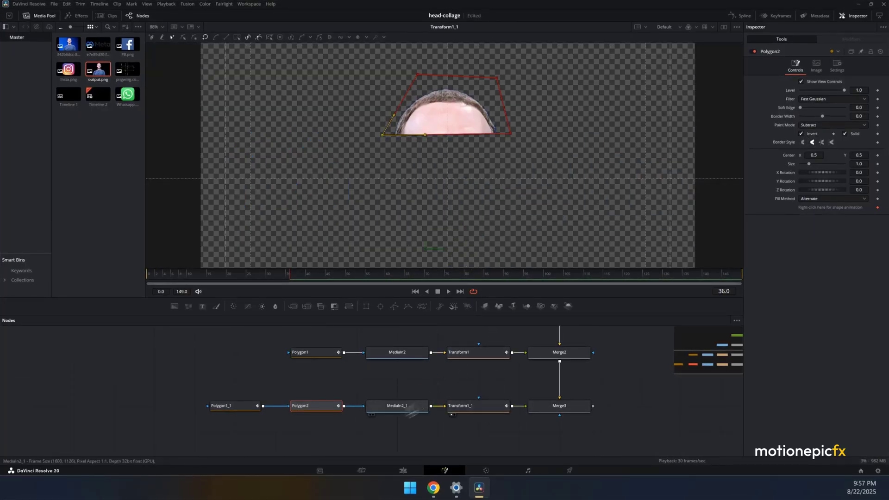
key("1")
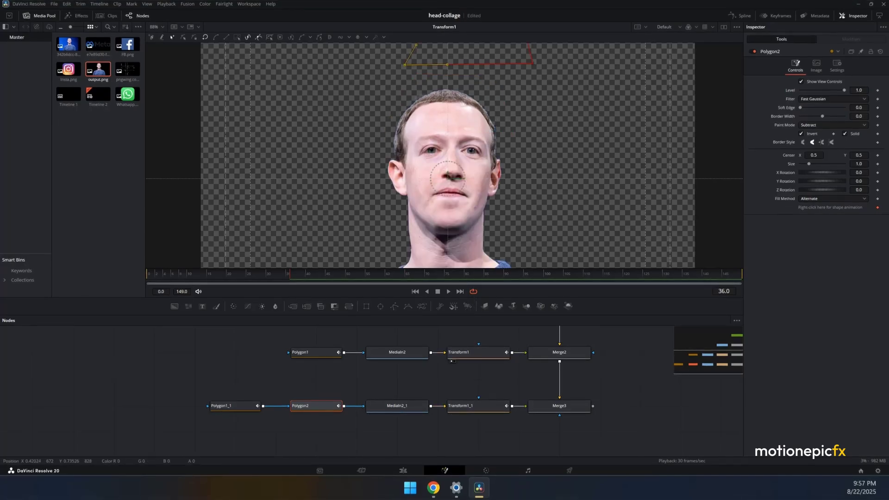
scroll(426, 149, "down", 2)
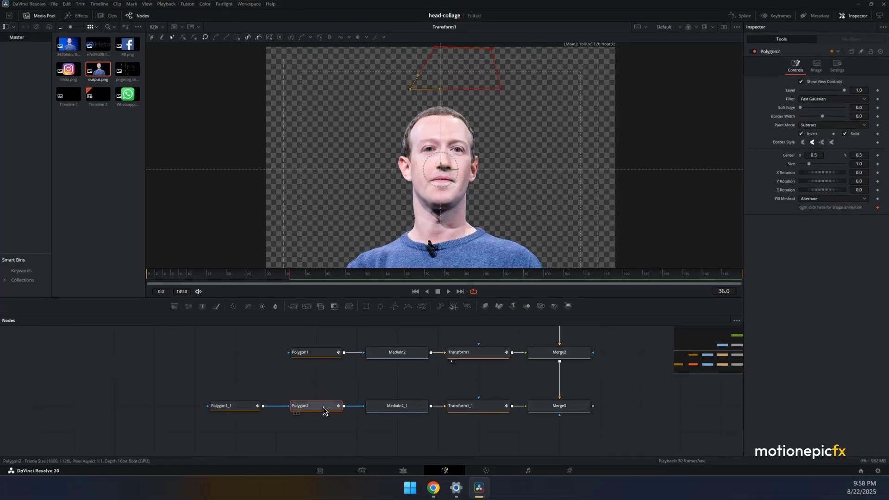
Paste a copy of Polygon2 between Polygon1 and MediaIn2, turn off its Invert option, and view the Merge3 output.
left_click_drag(298, 353, 256, 352)
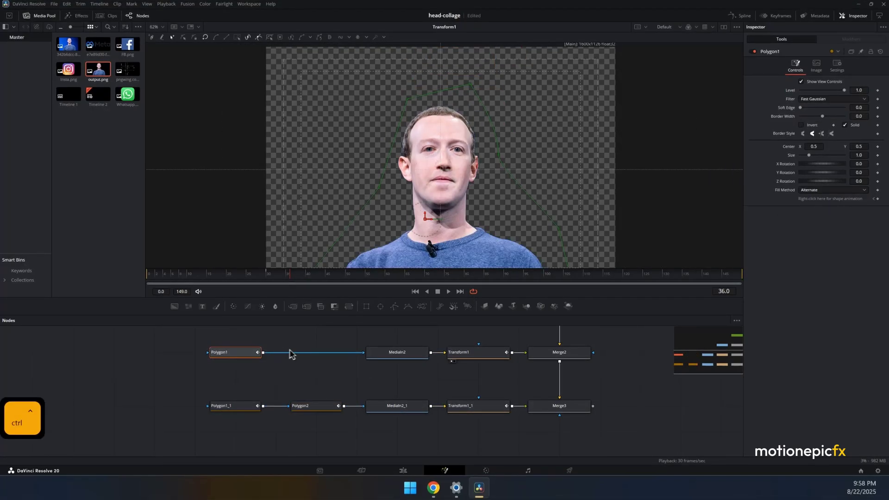
key("ctrl+v")
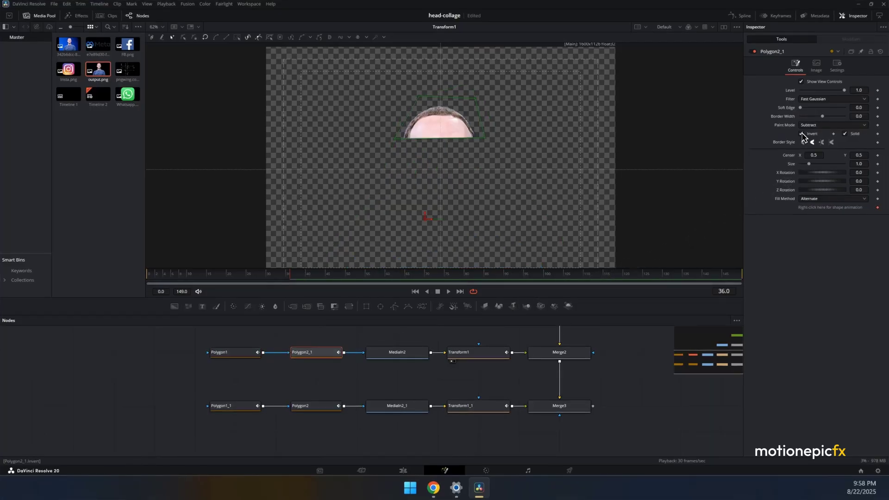
left_click(801, 134)
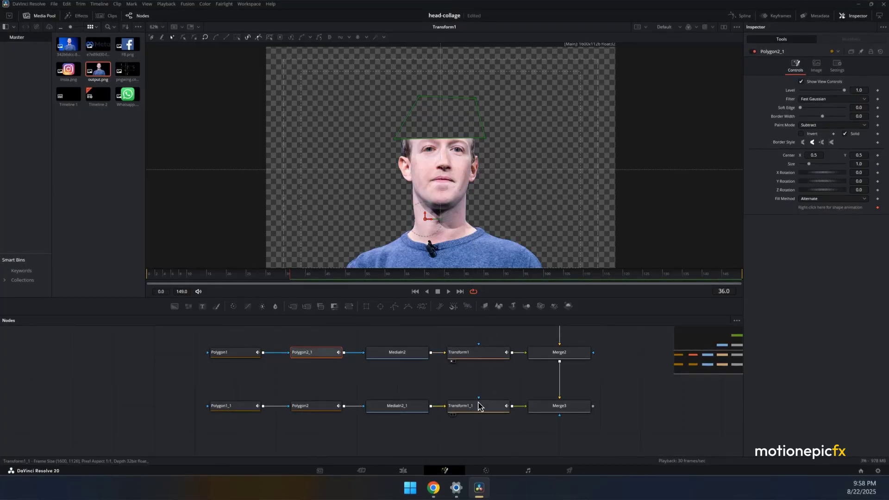
left_click(452, 414)
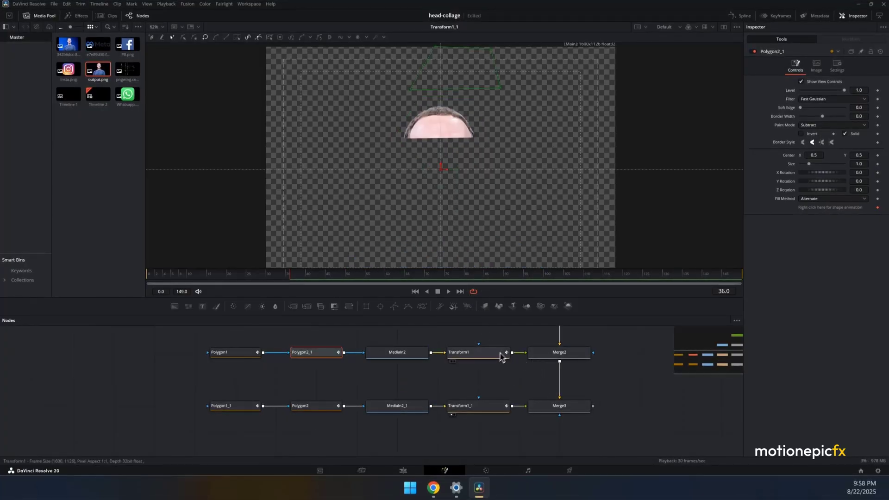
left_click(547, 409)
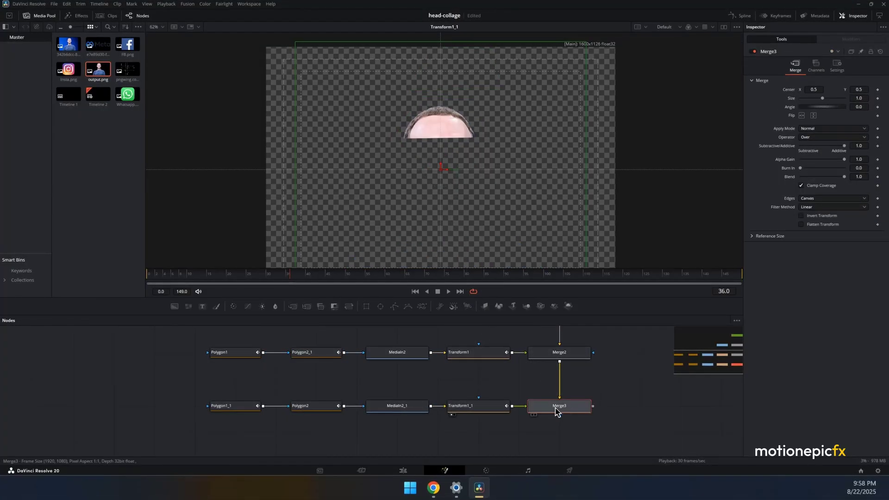
key("1")
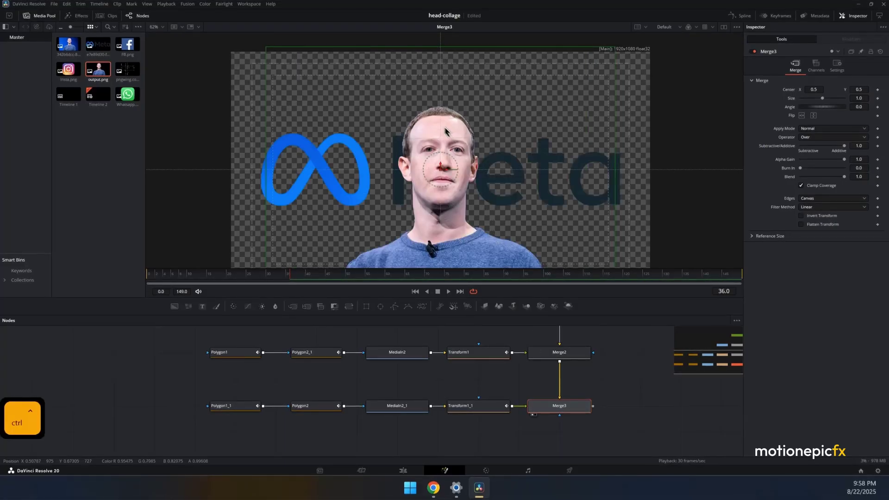
Select the lower points of Polygon2's mask and nudge them down to cover the seam across the forehead.
scroll(443, 133, "up", 6, "ctrl")
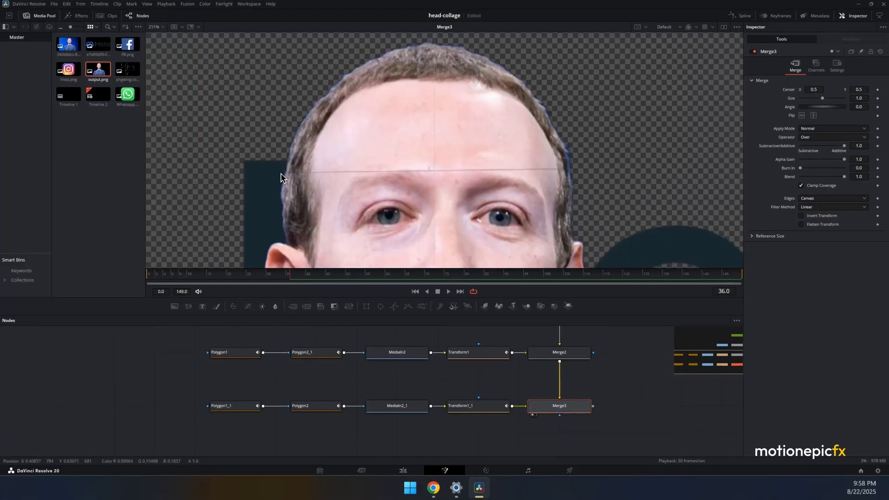
left_click(477, 406)
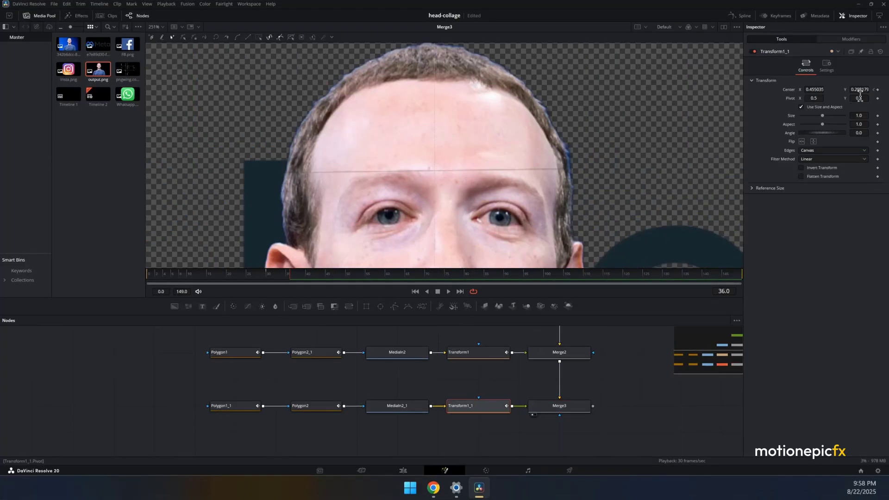
left_click(324, 406)
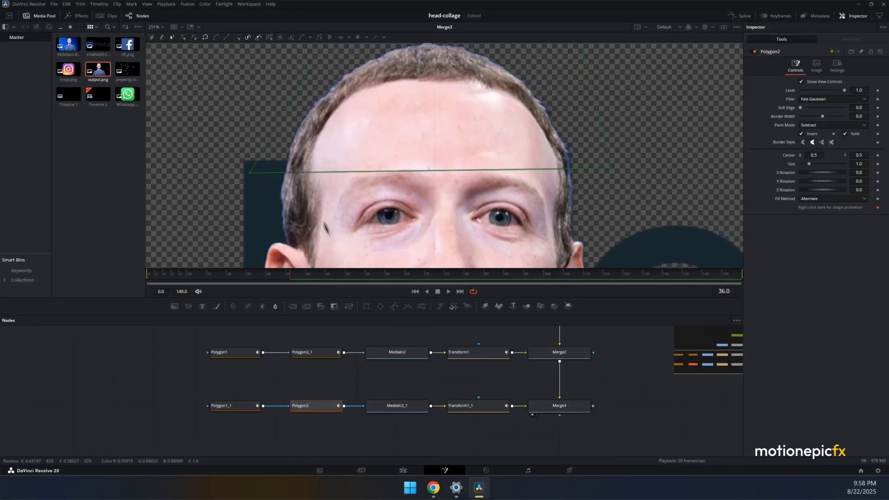
scroll(286, 214, "up", 2, "ctrl")
scroll(286, 214, "down", 2, "ctrl")
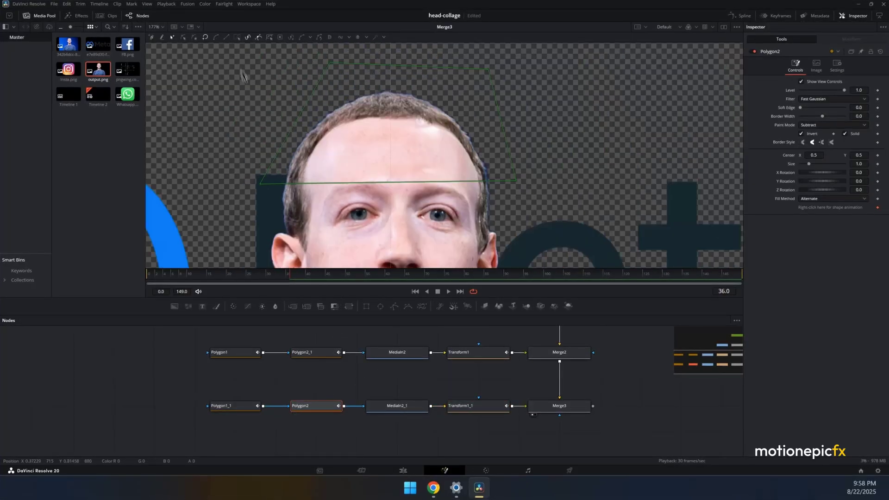
left_click_drag(256, 170, 588, 204)
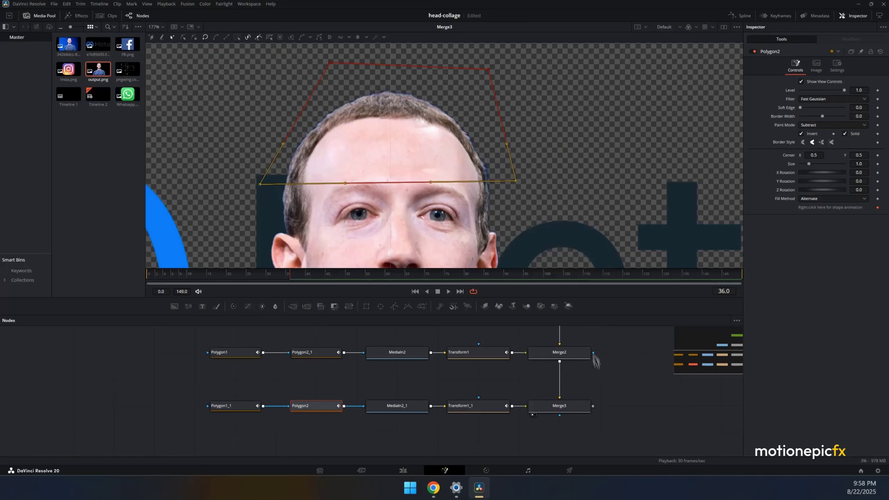
left_click(621, 379)
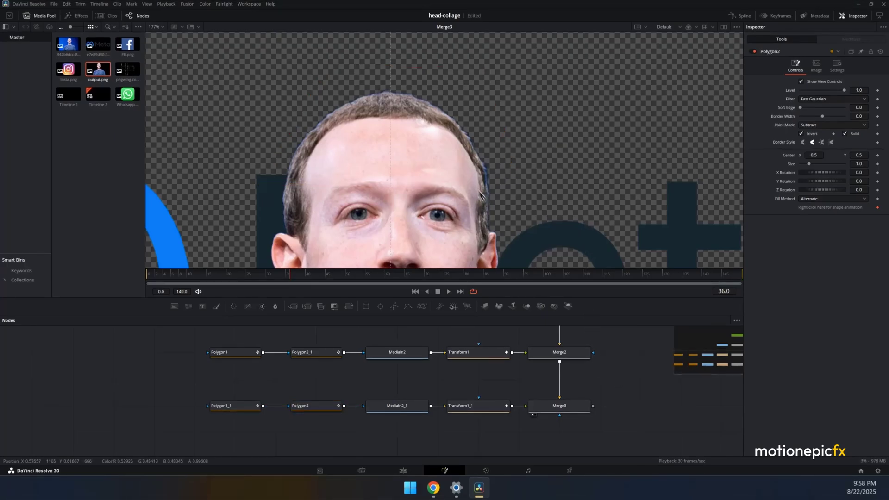
key("ctrl+f")
Rotate Transform1_1 to -180 degrees, shift its pivot to X 0.641 and Y 0.829, and test the head top's swing.
left_click(480, 410)
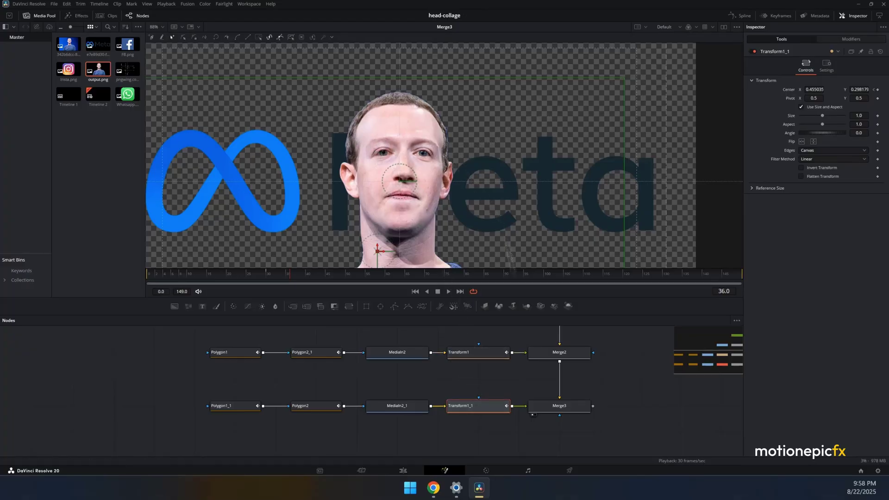
left_click_drag(820, 133, 827, 138)
key("ctrl+z")
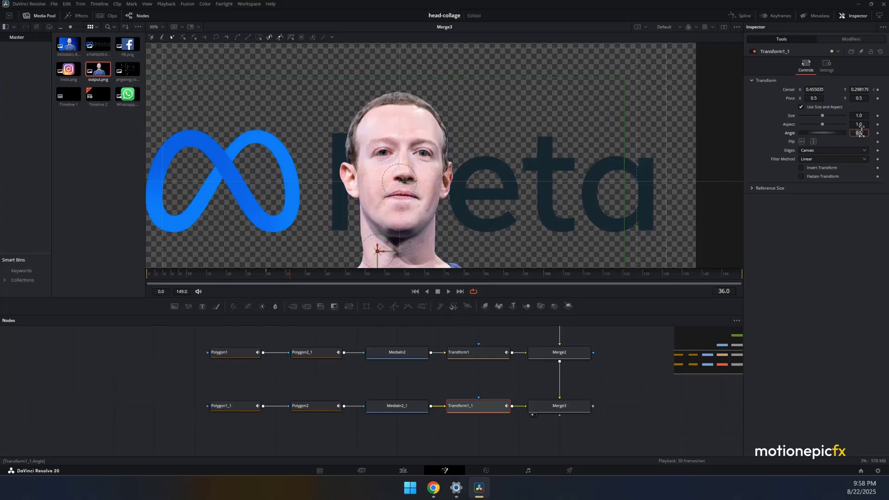
type("-180")
key("Tab")
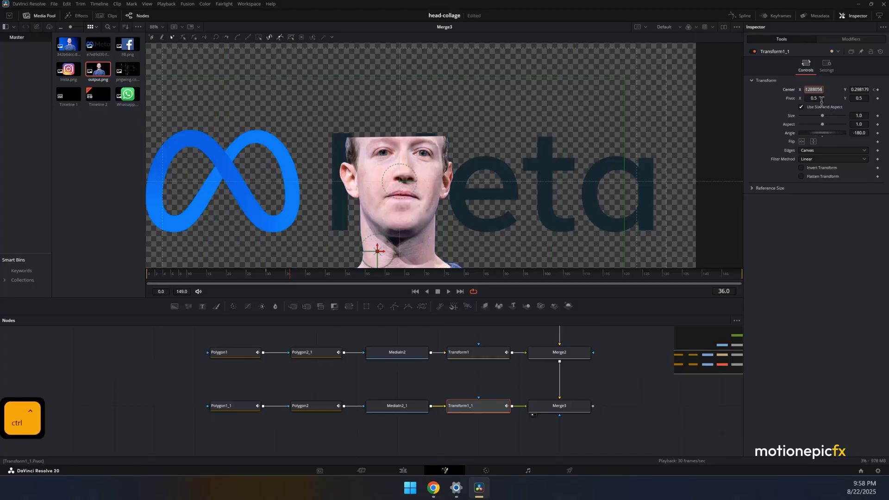
left_click_drag(819, 99, 531, 126)
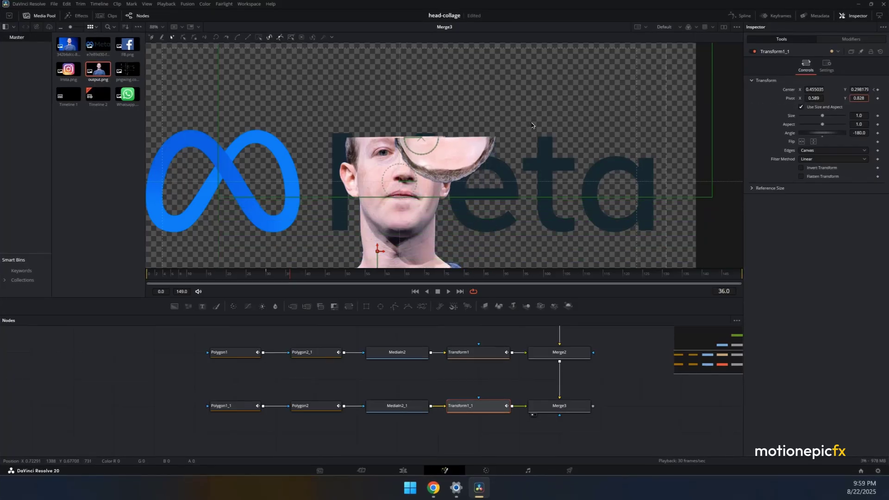
left_click_drag(532, 125, 535, 126)
left_click_drag(809, 99, 813, 99)
left_click_drag(816, 138, 790, 138)
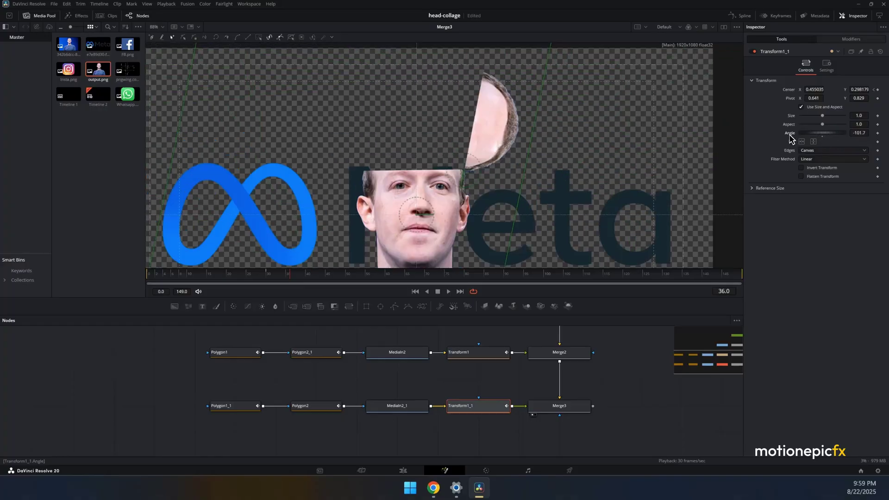
Modify Transform1_1's Angle with Anim Curves and set the modifier's Scale to -180.
right_click(789, 136)
mouse_move(806, 165)
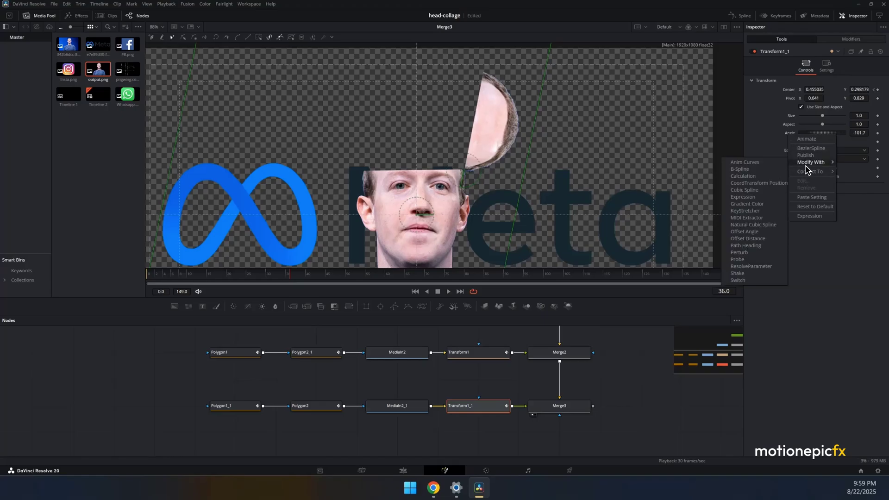
left_click(771, 169)
left_click(851, 39)
double_click(862, 138)
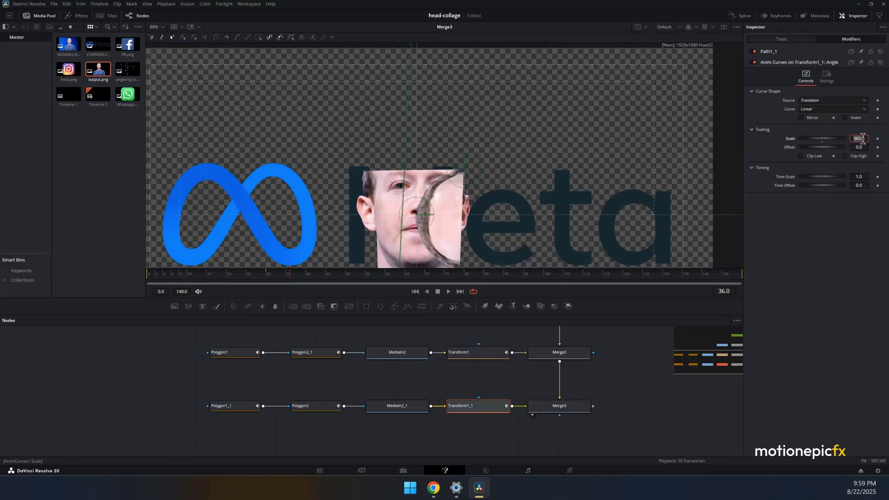
type("-180")
key("Tab")
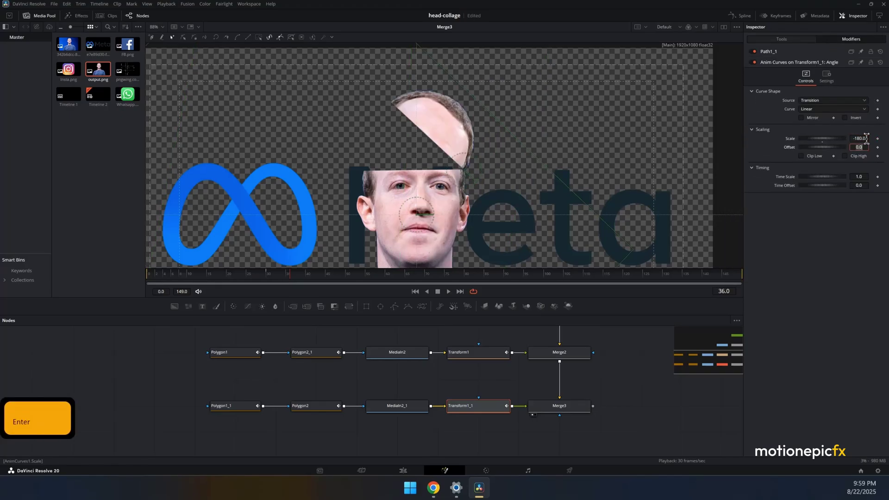
Set the Anim Curves source to Duration and the curve to Easing with Bounce out, and play the animation from the start.
left_click(817, 102)
left_click(816, 109)
left_click(822, 110)
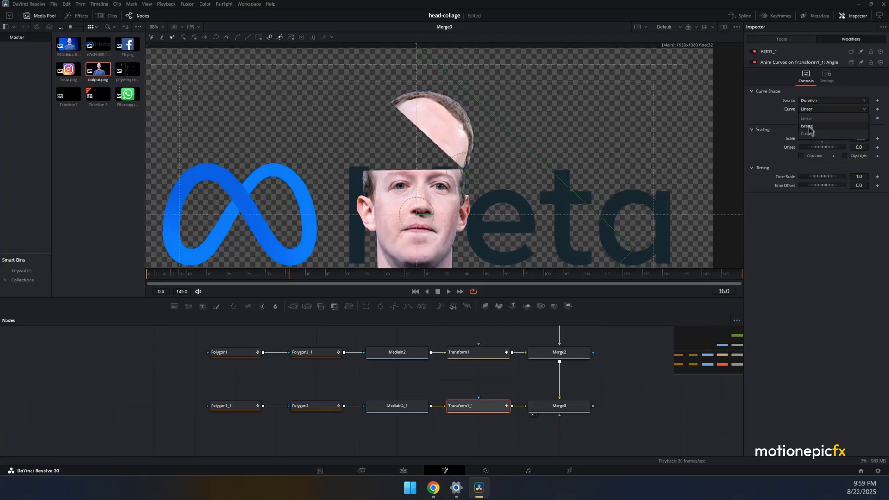
left_click(809, 127)
left_click(855, 119)
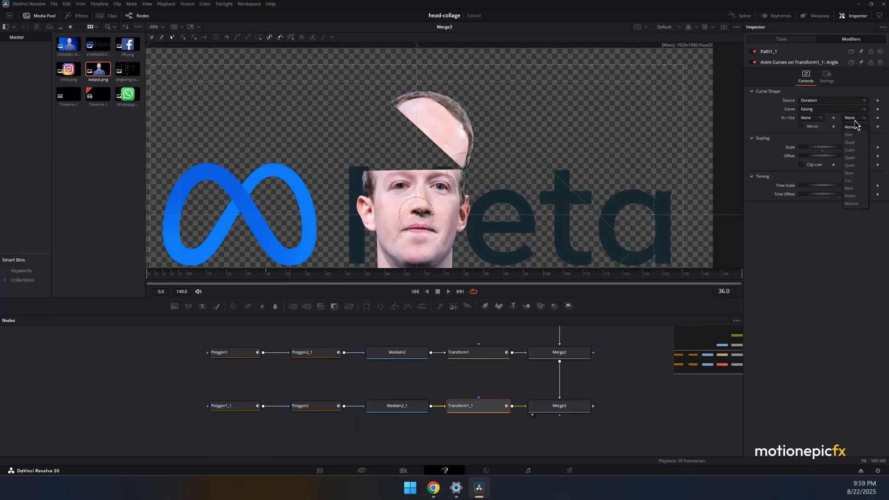
left_click(852, 204)
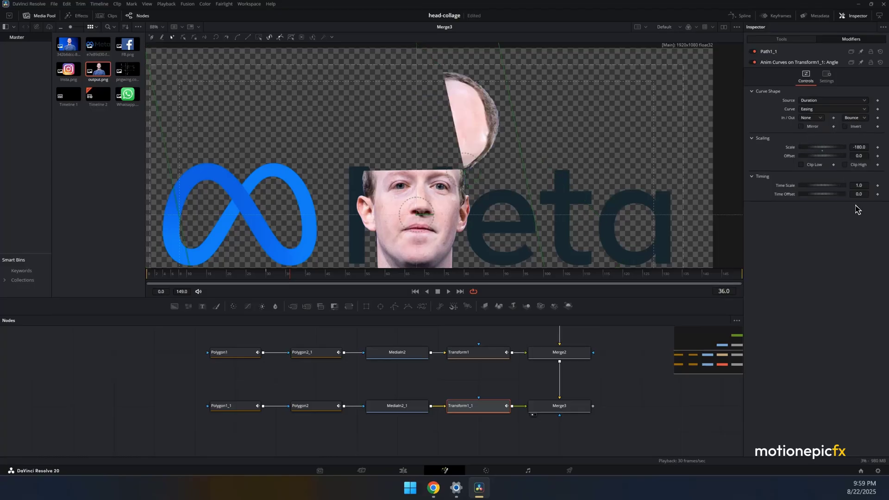
left_click(414, 291)
key("space")
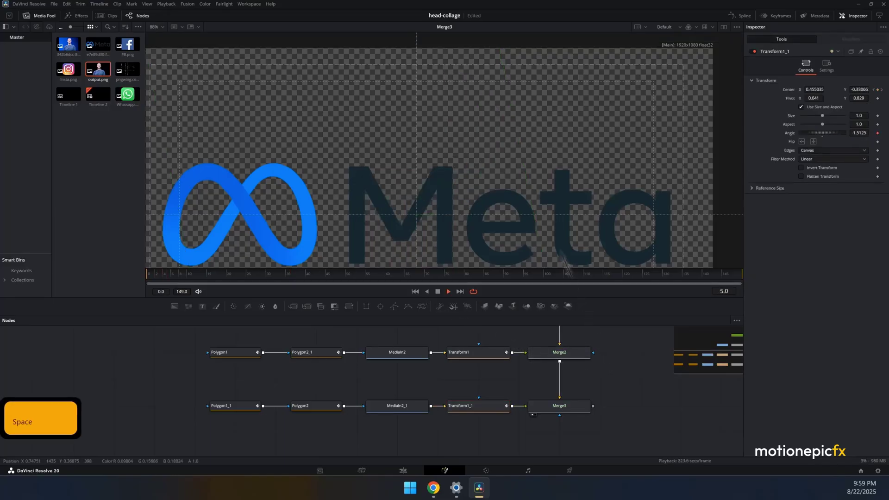
scroll(482, 123, "down", 2, "ctrl")
scroll(485, 123, "up", 1)
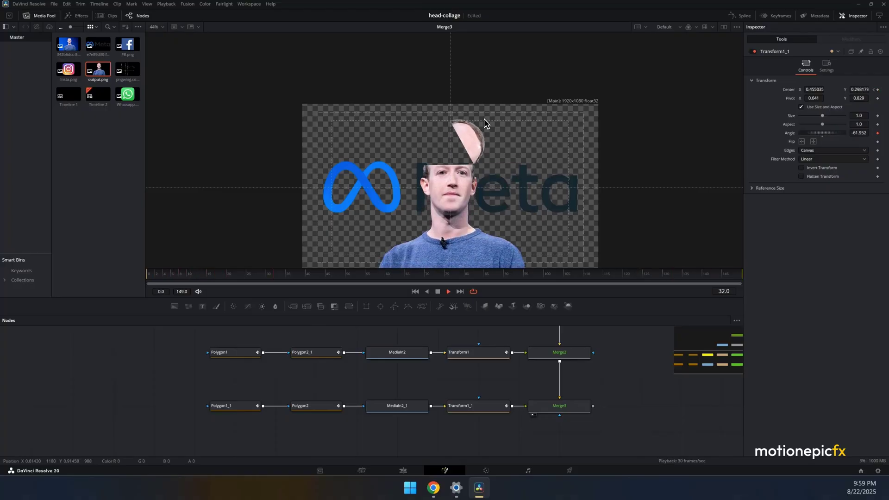
key("space")
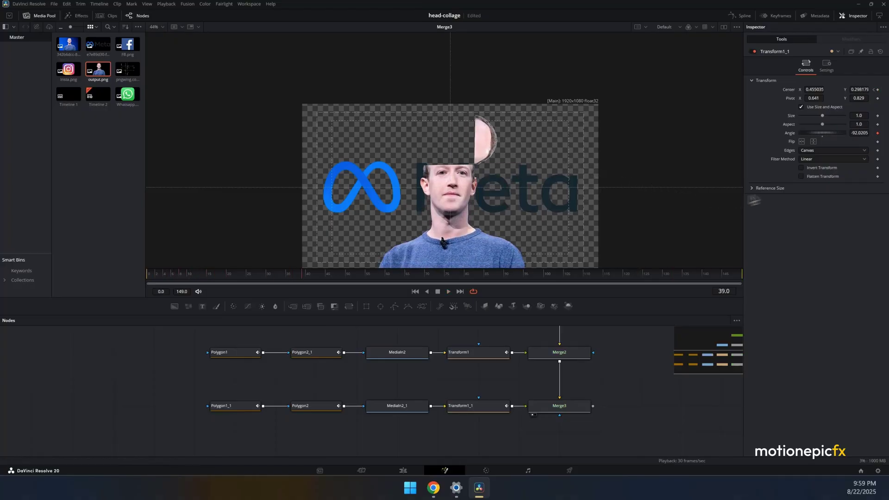
Set the Time Scale of the Angle's Anim Curves to 2.5 and play the animation from the start.
left_click(475, 410)
left_click(860, 41)
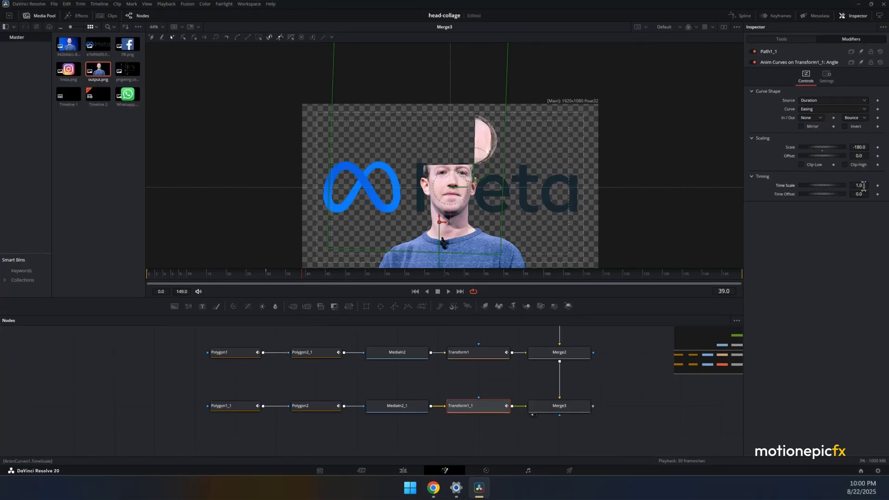
type("2.5")
key("Tab")
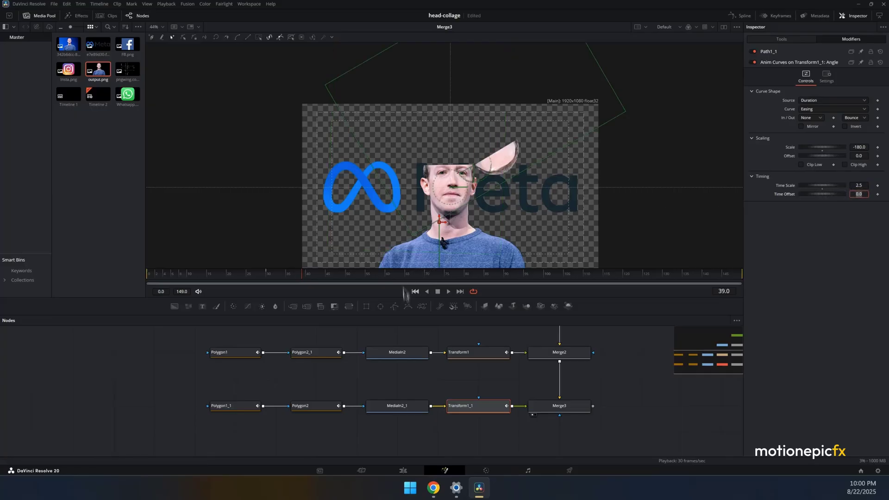
left_click(416, 292)
key("space")
left_click(607, 384)
key("space")
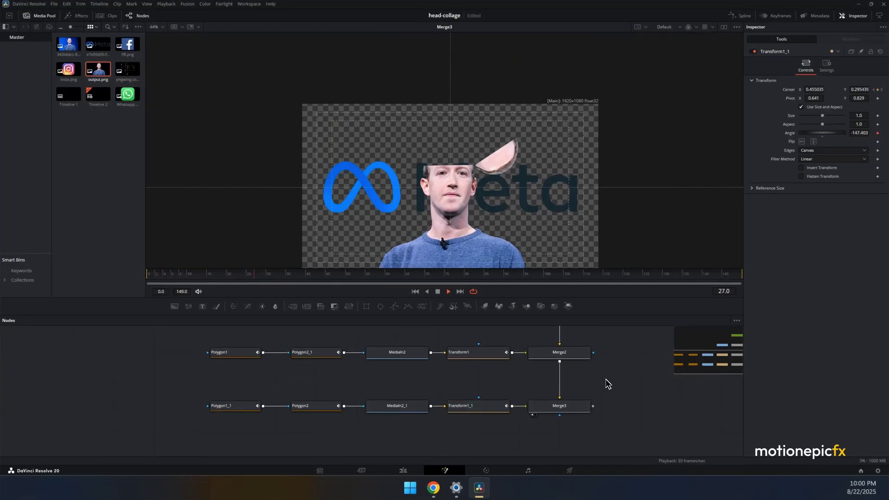
key("space")
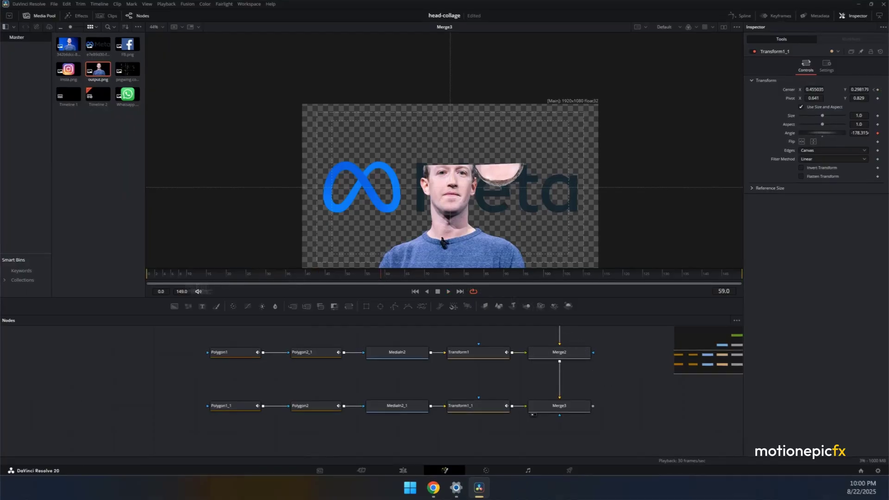
Delay the head-top opening from about frame 17 by setting the Anim Curves Time Offset to 0.2, and play it back.
left_click_drag(156, 276, 213, 278)
left_click(495, 410)
left_click(845, 42)
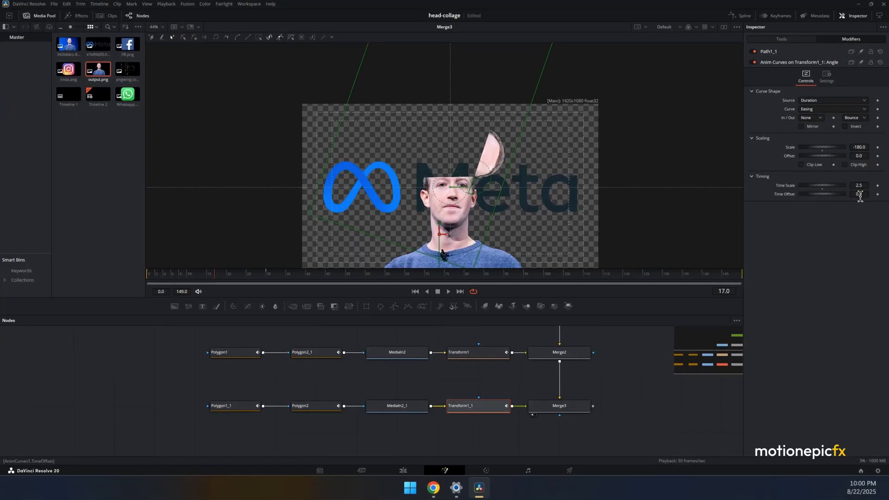
type("0")
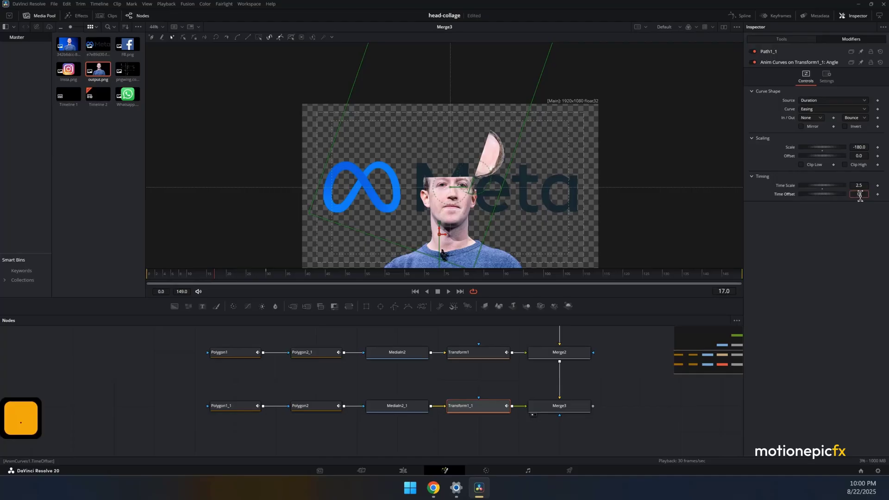
type(".2")
key("Return")
left_click(414, 292)
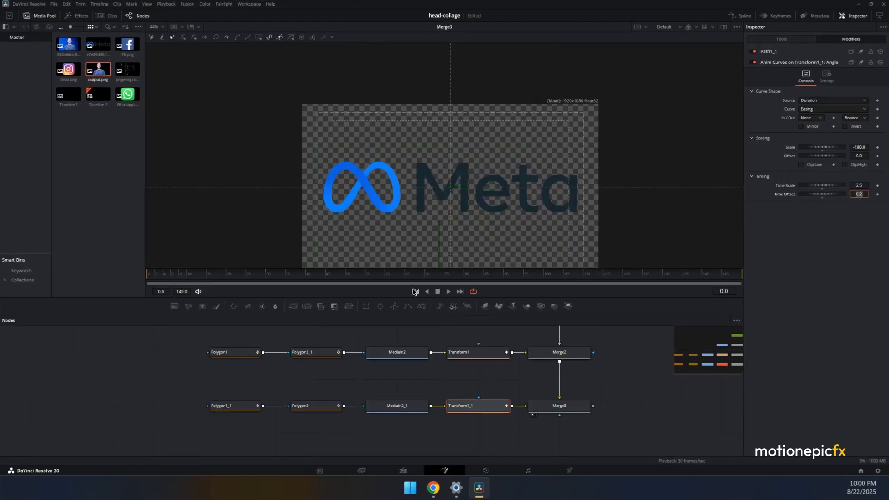
key("space")
left_click(655, 381)
key("space")
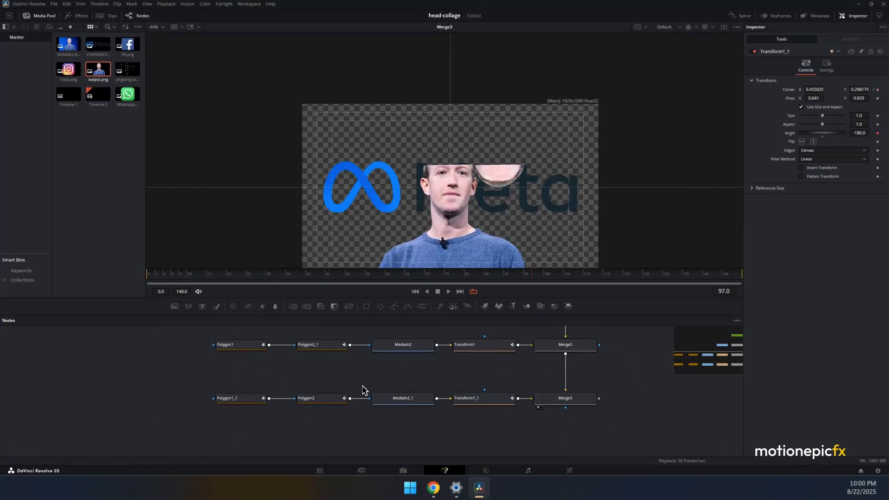
left_click_drag(363, 389, 342, 377)
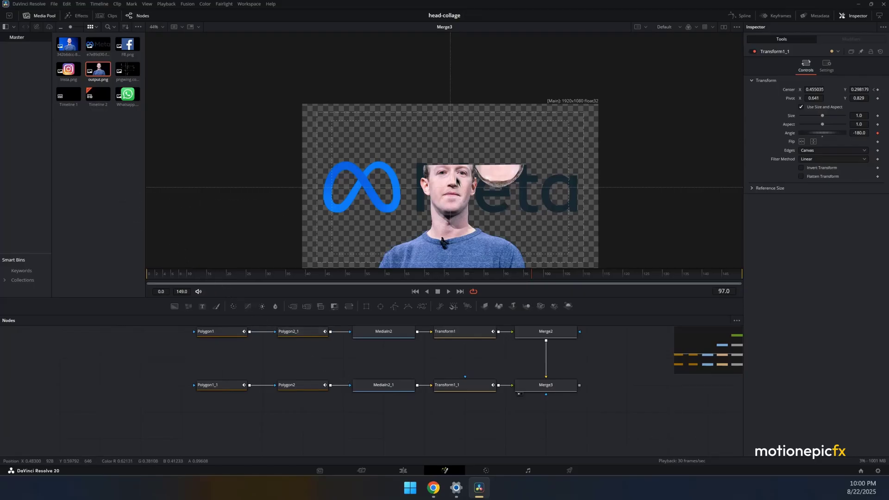
Add Whatsapp.png to the node graph, merge it over Merge3, and show the new merge in the viewer.
scroll(445, 174, "down", 2)
scroll(446, 173, "up", 2)
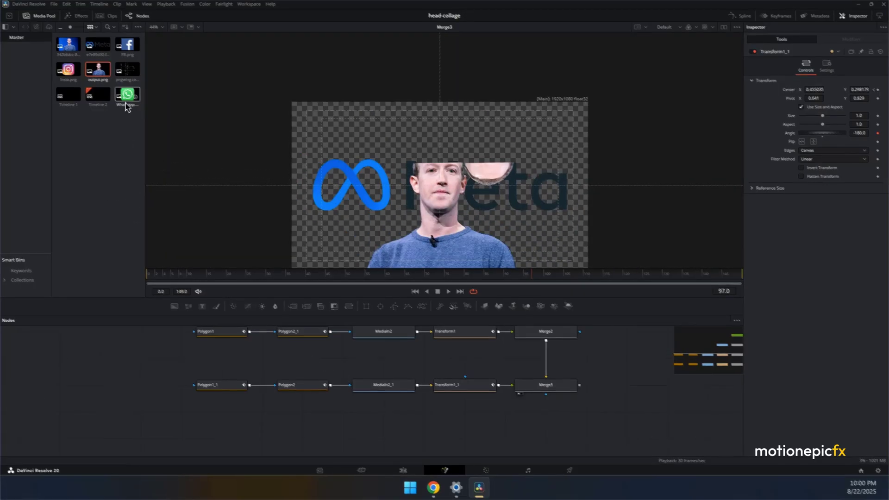
left_click_drag(126, 99, 287, 431)
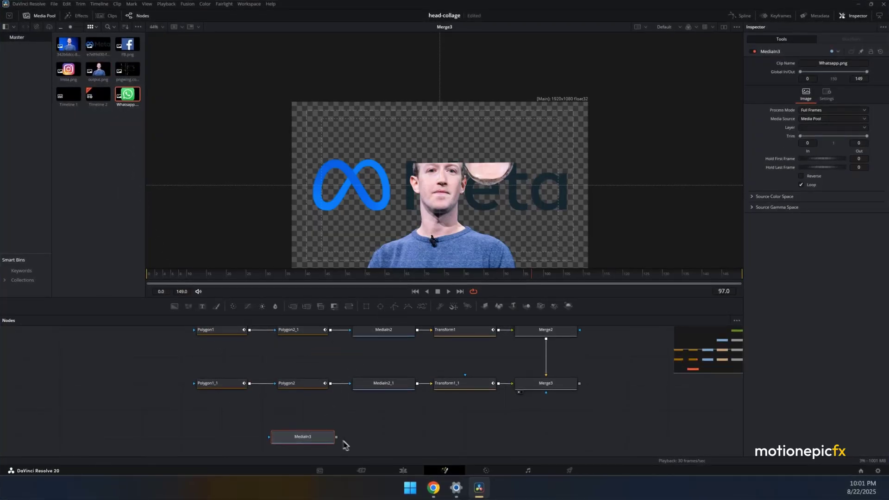
left_click_drag(336, 437, 546, 383)
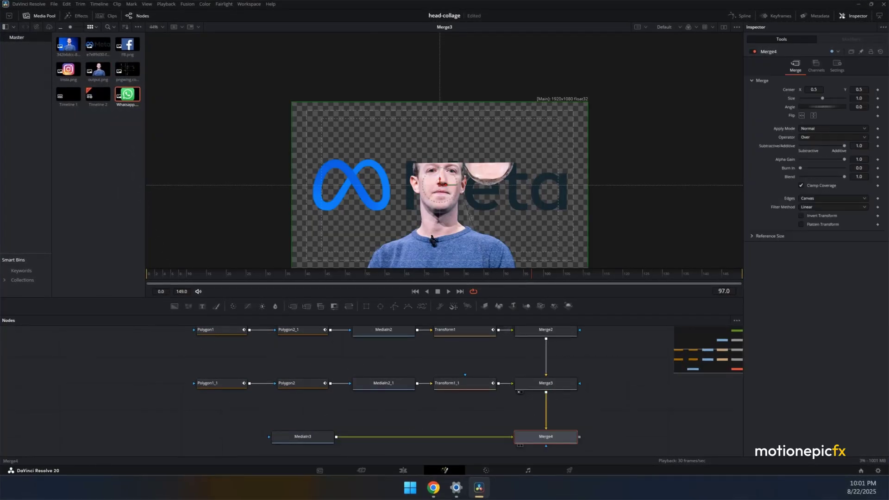
key("1")
Insert a Transform node between the WhatsApp image and its merge.
left_click(311, 438)
key("shift+space")
type("xf")
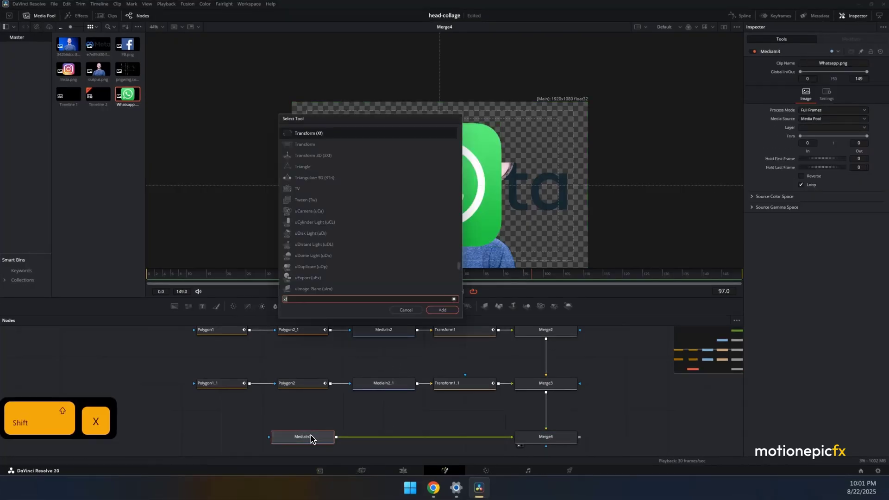
type("f")
key("Return")
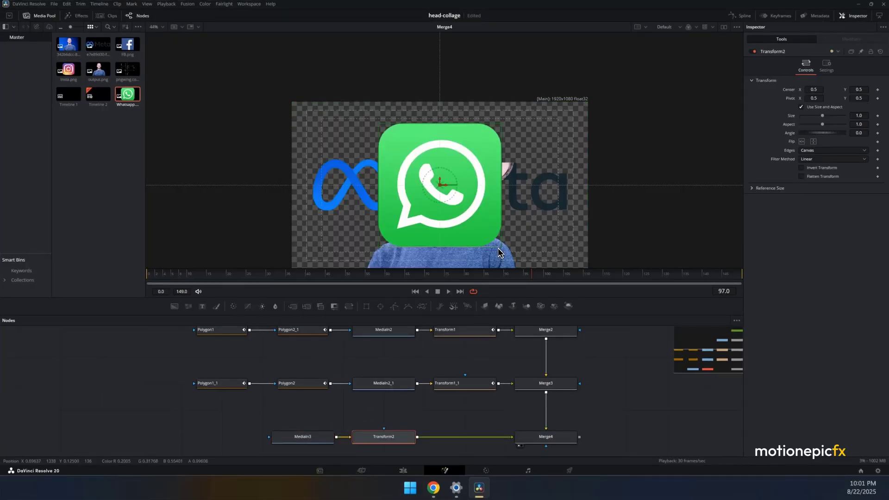
Shrink the WhatsApp icon to a Size of about 0.156 and place it over the left part of the open head.
left_click_drag(498, 252, 429, 107)
scroll(439, 194, "up", 4)
key("ctrl+z")
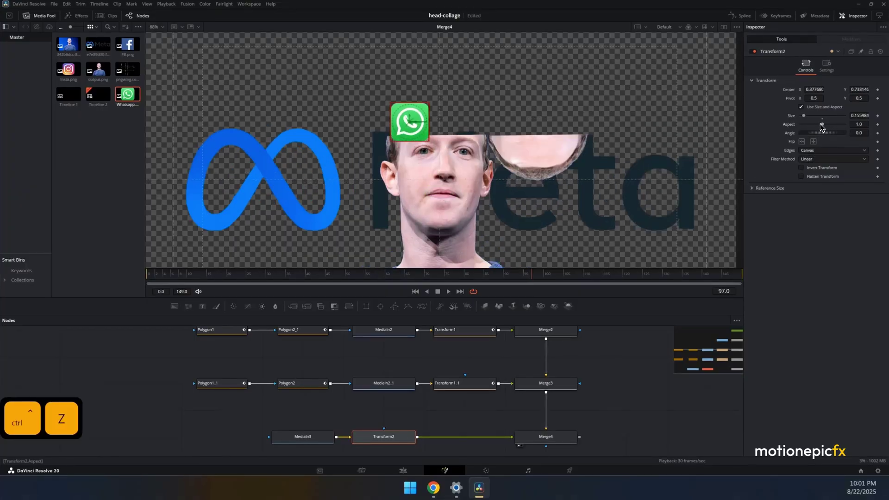
Add FB.png below the WhatsApp image and attach a copy of Transform2 to it.
left_click_drag(127, 45, 343, 402)
left_click(407, 364)
key("ctrl+c")
left_click(359, 388)
key("ctrl+v")
Merge the Facebook icon over Merge4 and place it beside the WhatsApp icon at about -11 degrees and a Size of about 0.217.
left_click_drag(454, 386, 618, 362)
key("1")
left_click_drag(410, 124, 461, 119)
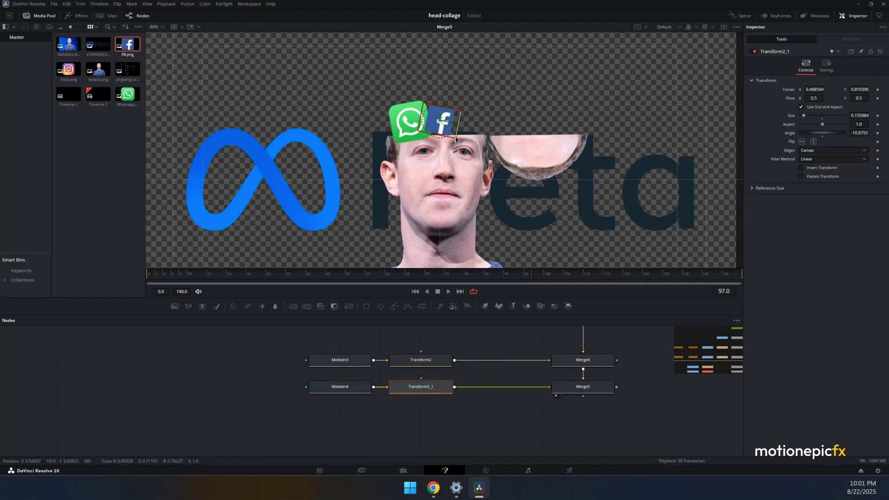
left_click_drag(456, 140, 458, 144)
Add insta.png below the Facebook image and attach a copy of Transform2_1 to it.
left_click_drag(75, 71, 322, 405)
left_click(422, 389)
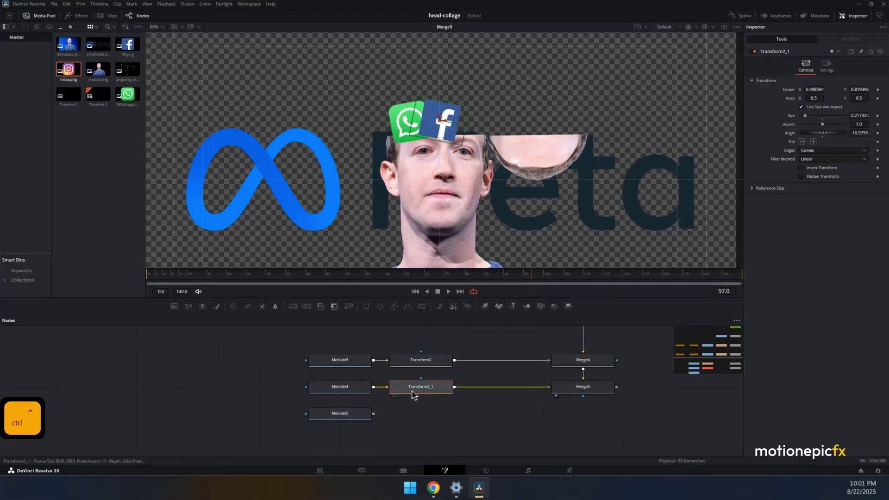
key("ctrl+c")
left_click(338, 415)
key("ctrl+v")
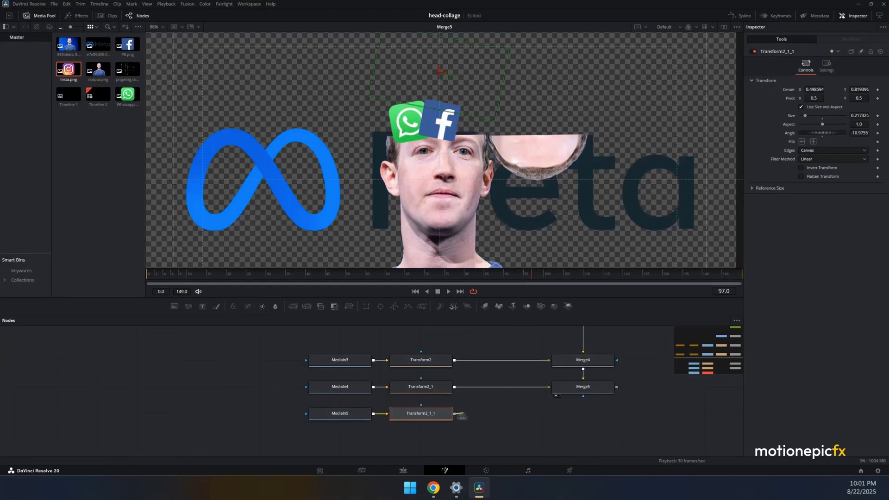
Merge the Instagram icon over Merge5 and place it tilted to the right of the Facebook icon.
left_click_drag(454, 413, 617, 389)
left_click(427, 419)
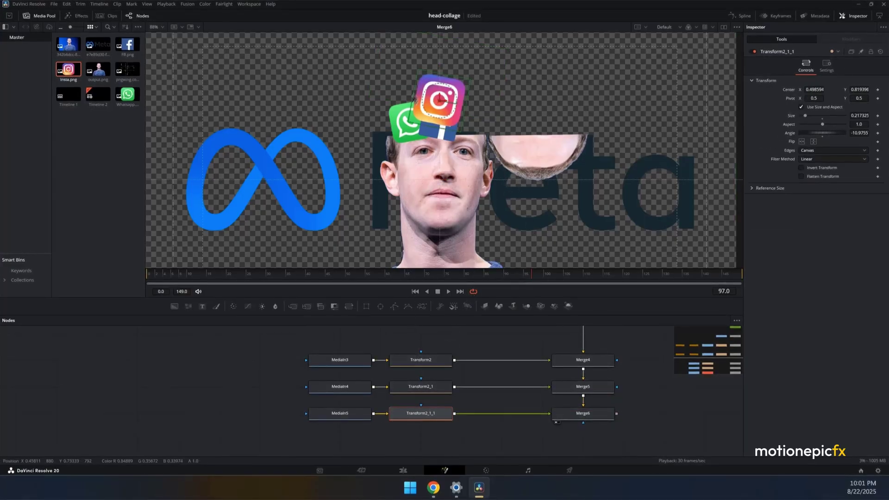
left_click_drag(440, 107, 487, 107)
left_click_drag(824, 134, 826, 133)
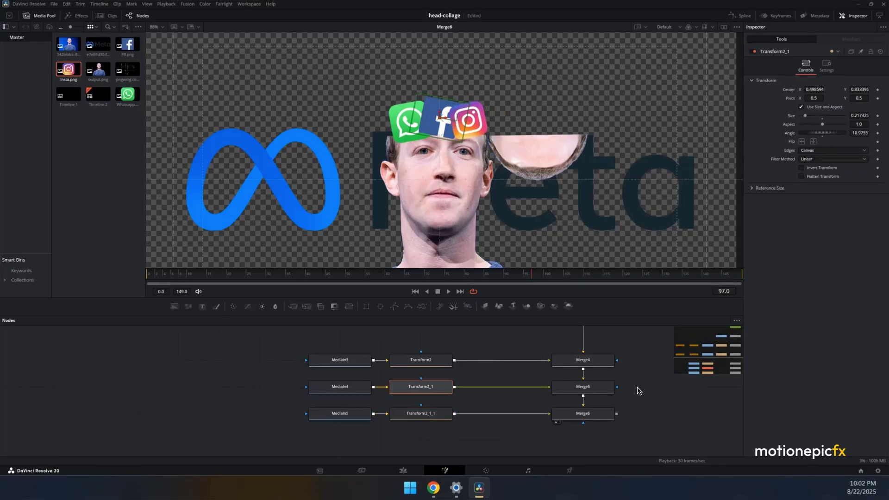
left_click(638, 390)
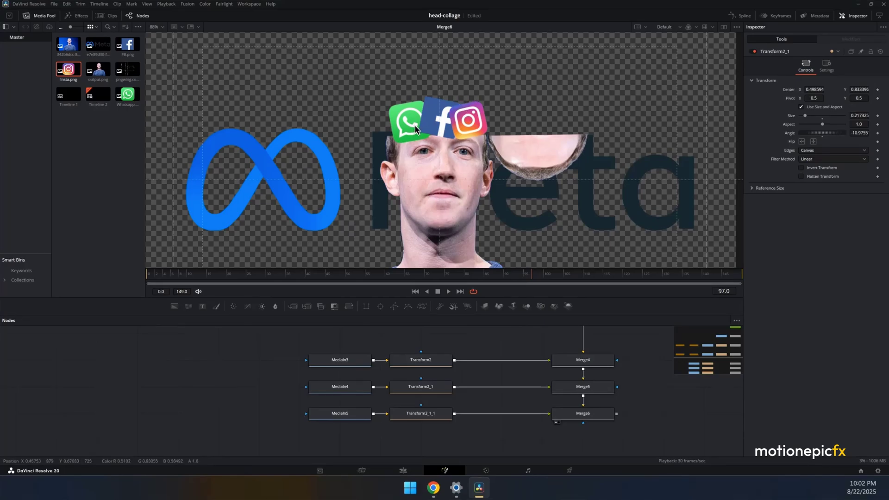
Try swapping Merge4's foreground and background to put the WhatsApp icon behind the head, and restore the original order.
scroll(446, 142, "down", 2)
left_click_drag(512, 350, 421, 360)
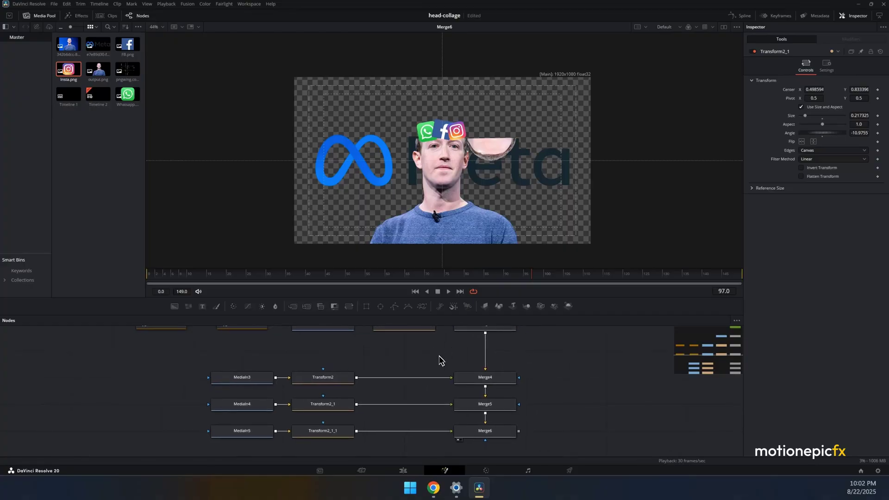
left_click_drag(498, 371, 472, 391)
left_click(465, 402)
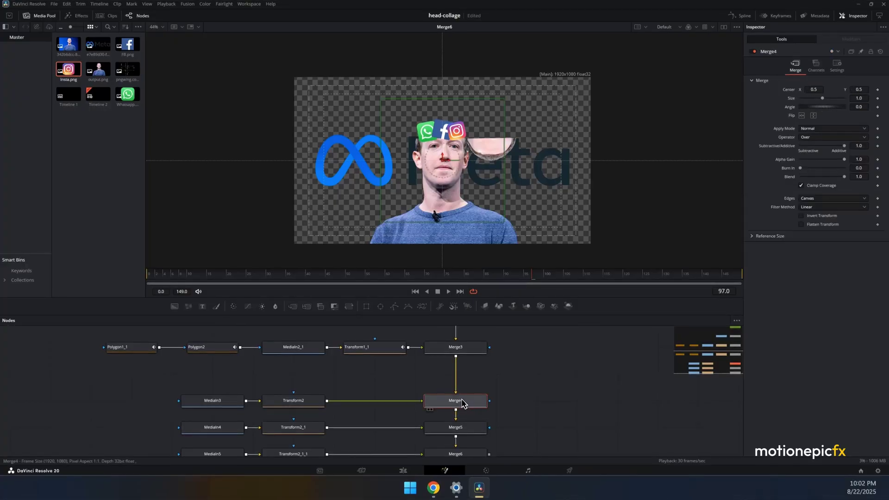
key("ctrl+t")
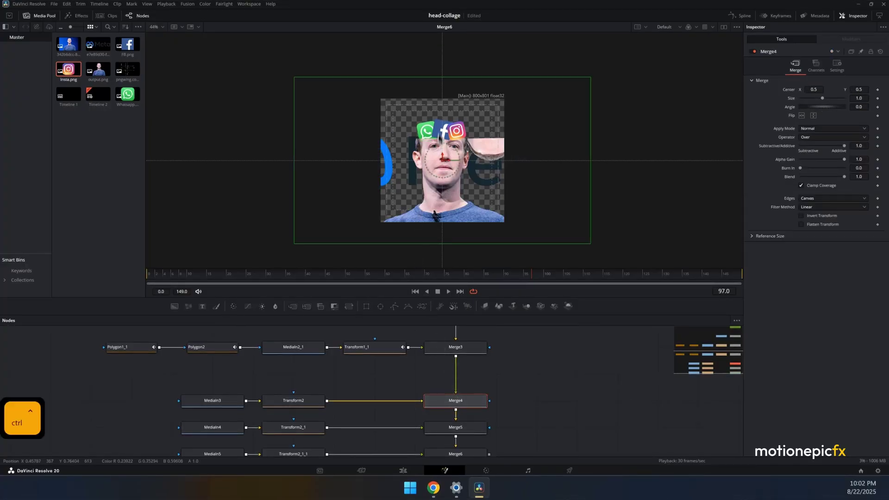
scroll(439, 133, "up", 6)
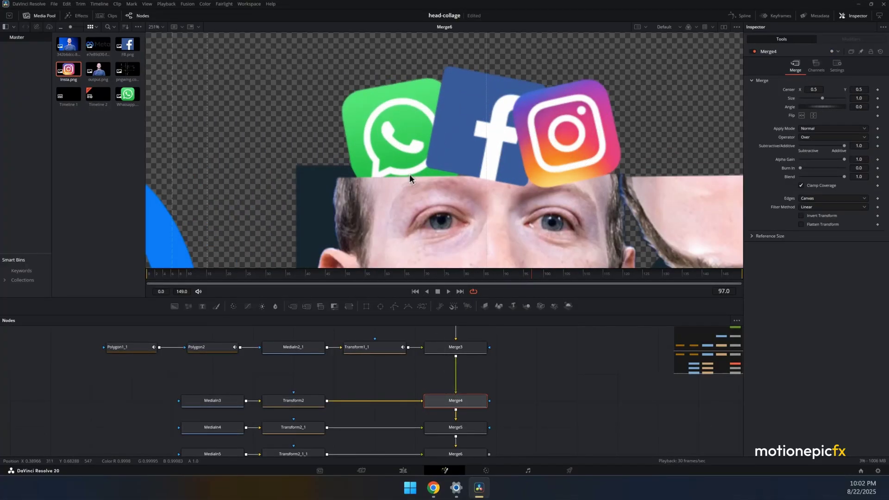
scroll(410, 178, "down", 2)
scroll(385, 171, "down", 4)
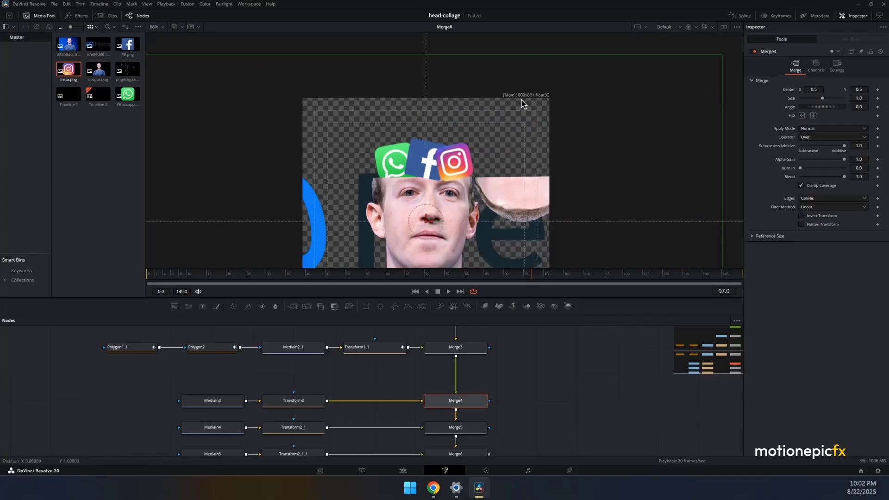
key("ctrl+t")
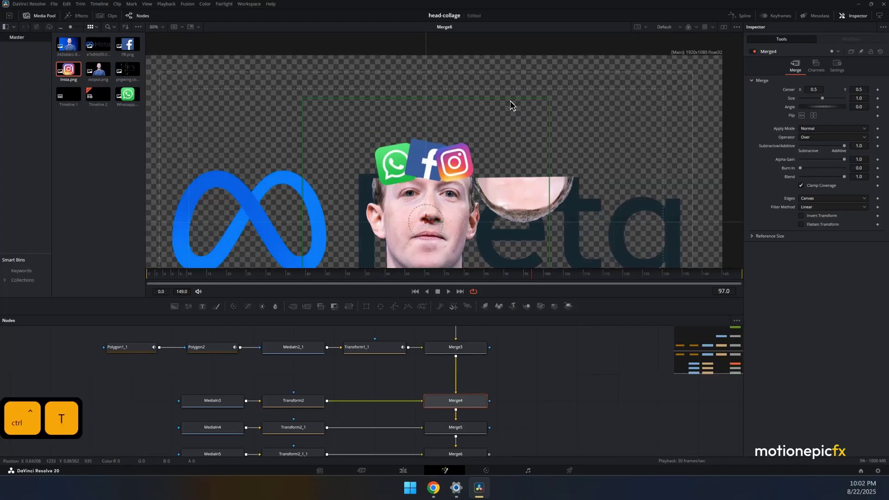
scroll(482, 156, "down", 1)
Delete Merge4 and disconnect Merge3 from Merge5.
left_click_drag(548, 373, 422, 373)
scroll(422, 374, "down", 1)
scroll(413, 397, "left", 2)
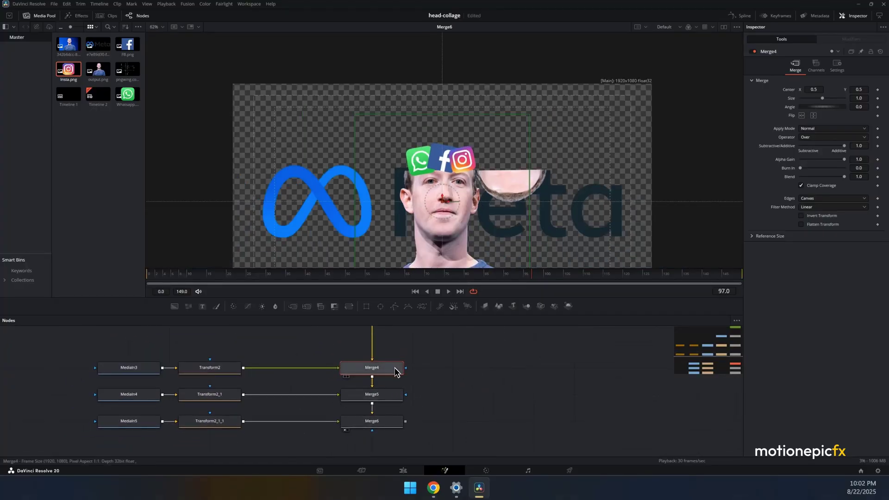
key("BackSpace")
scroll(396, 370, "up", 2)
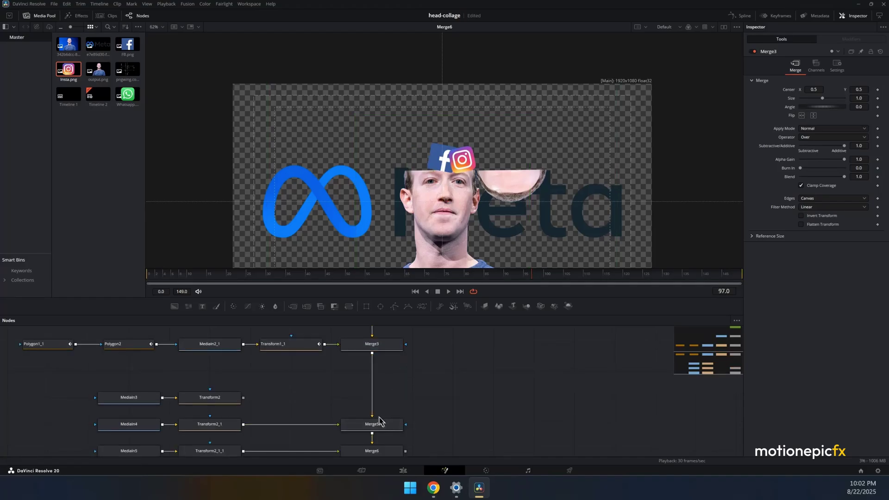
left_click_drag(407, 399, 368, 410)
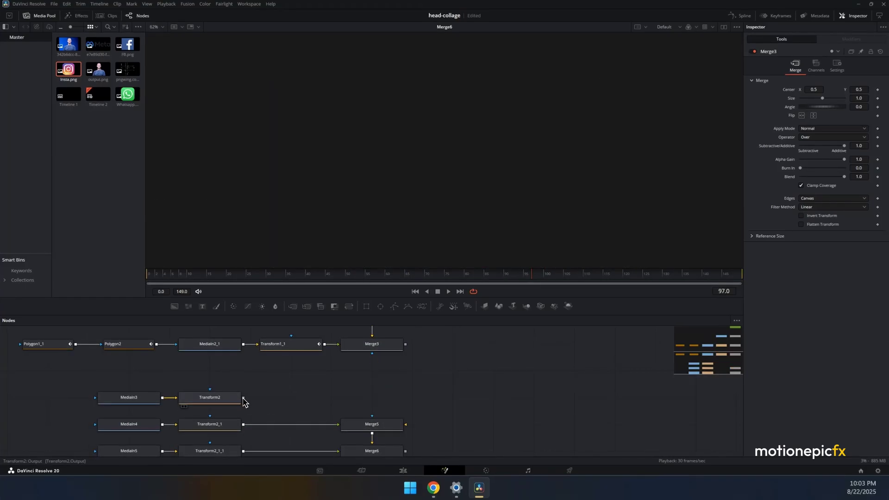
Connect Transform2 to Merge5 as its background and show Merge3 in the viewer.
left_click_drag(244, 398, 405, 428)
scroll(393, 426, "down", 1)
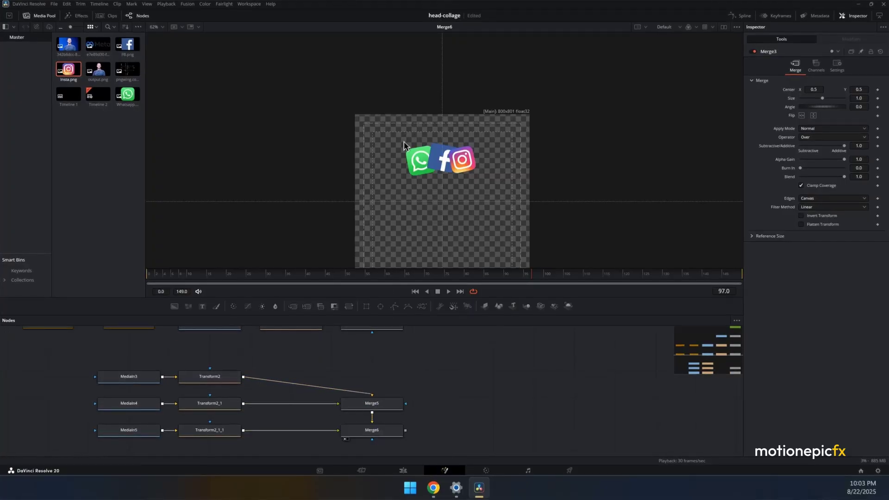
scroll(370, 366, "up", 2)
left_click_drag(357, 370, 434, 134)
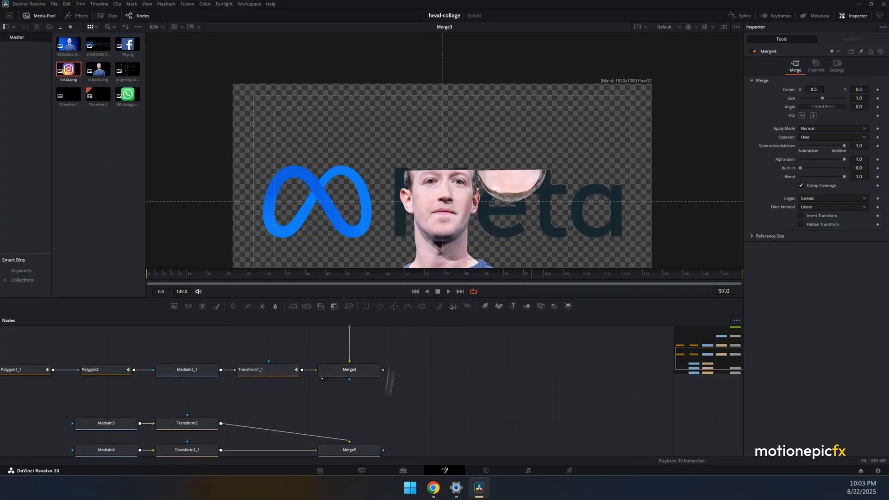
Add a MultiMerge node in the empty area beside Merge3.
scroll(394, 400, "right", 1)
key("shift+space")
type("xf")
key("BackSpace")
key("BackSpace")
type("multi")
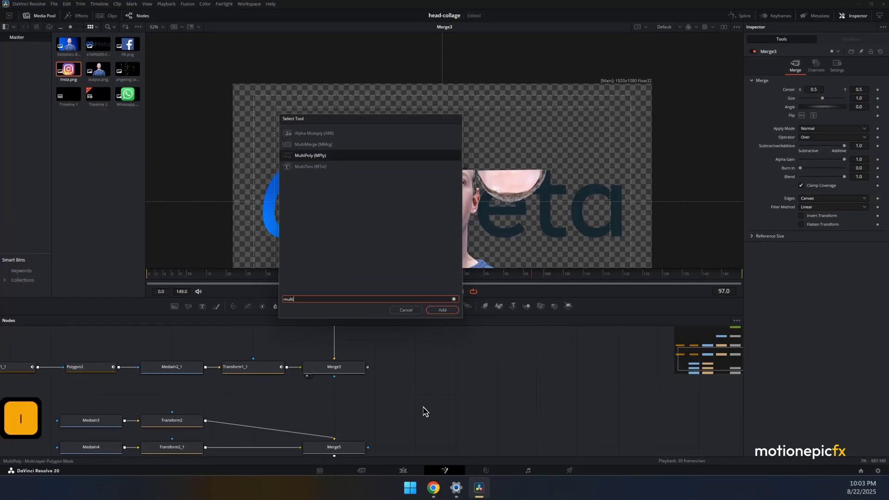
key("Up")
key("Return")
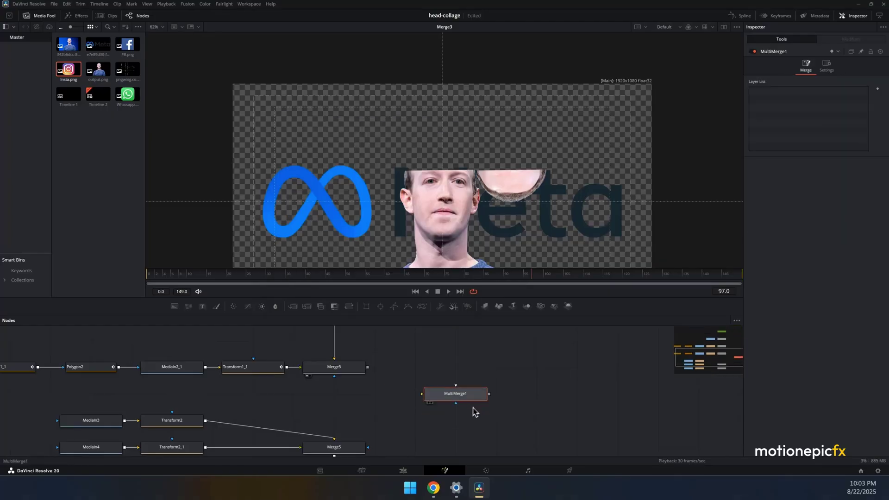
Add a Background node above MultiMerge1 and set its solid color to light grey, about 0.79 for red, green and blue.
left_click_drag(175, 306, 467, 350)
key("1")
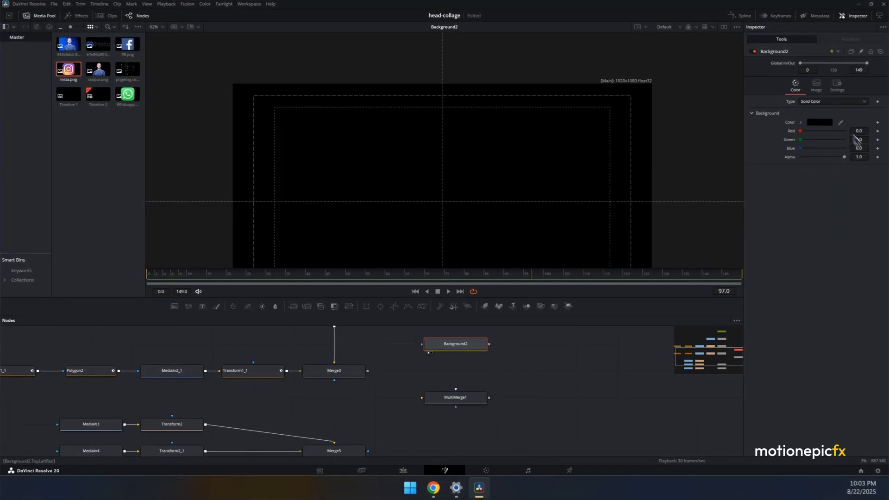
left_click(820, 122)
left_click(521, 200)
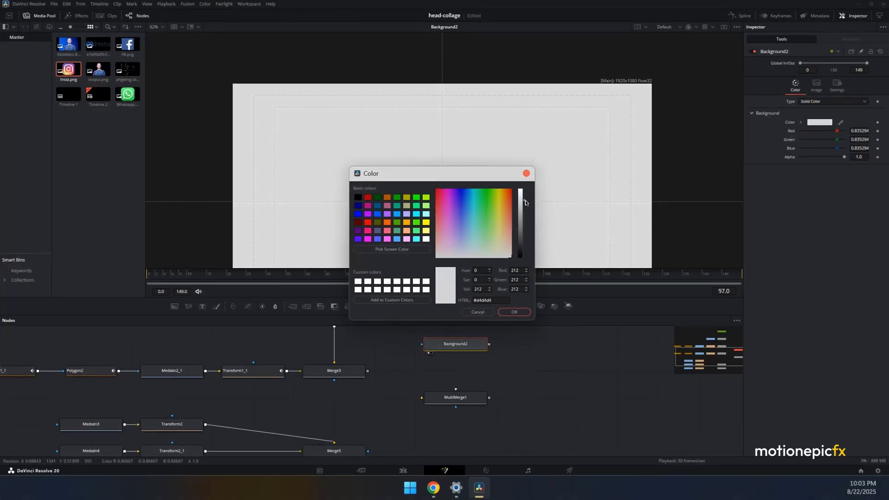
left_click(514, 312)
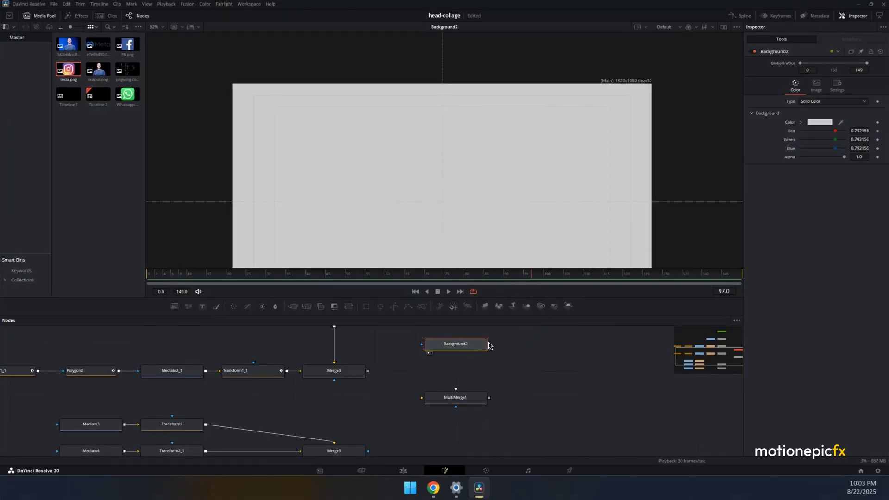
Connect Background2 to MultiMerge1 as the background, and Merge3 and Merge6 as its layers.
left_click_drag(489, 344, 422, 398)
left_click(452, 398)
scroll(451, 398, "down", 1)
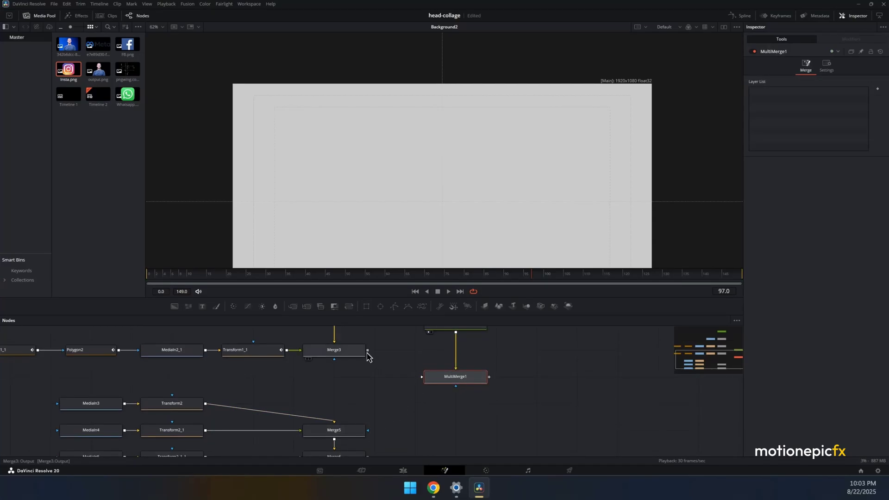
left_click_drag(373, 354, 421, 376)
scroll(370, 426, "down", 1)
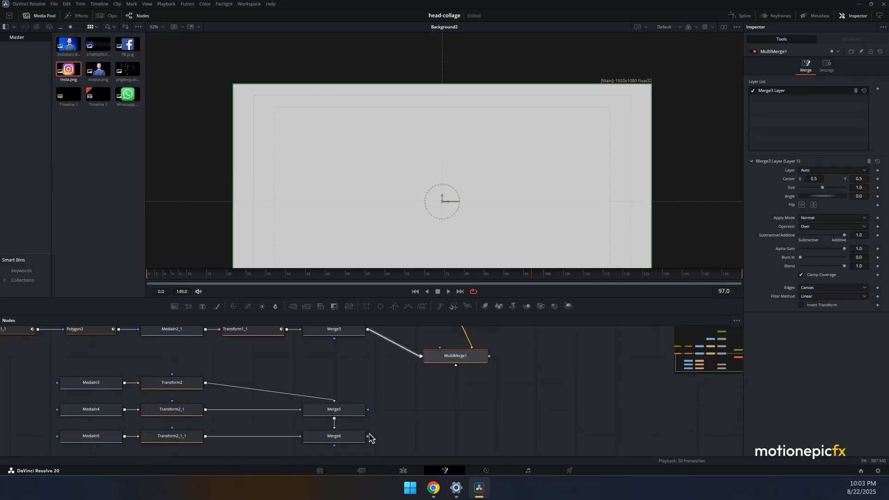
left_click_drag(368, 436, 401, 413)
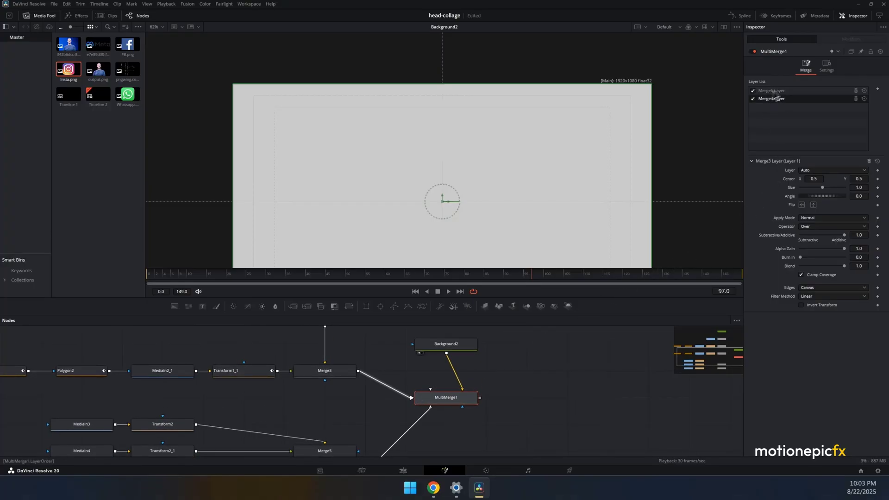
Rename MultiMerge1's Merge3 layer to mark and its Merge6 layer to icons, and show MultiMerge1 in the viewer.
left_click(332, 372)
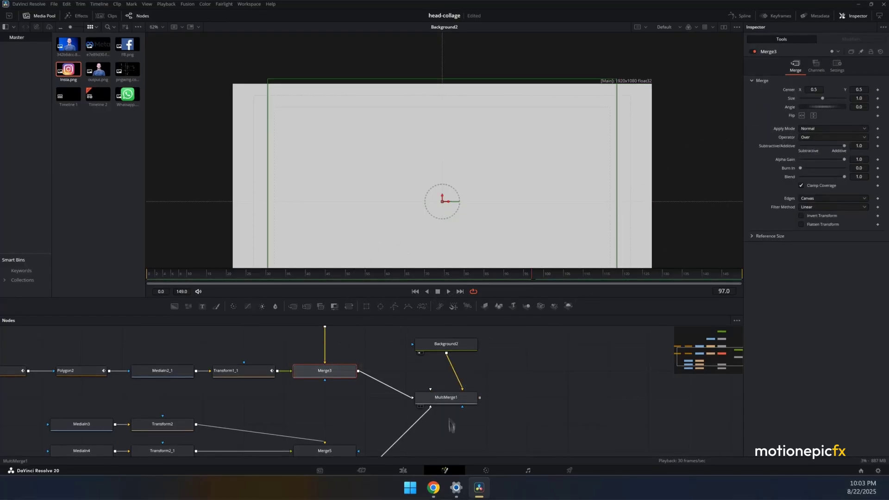
left_click(446, 399)
double_click(773, 100)
type("mark")
key("Return")
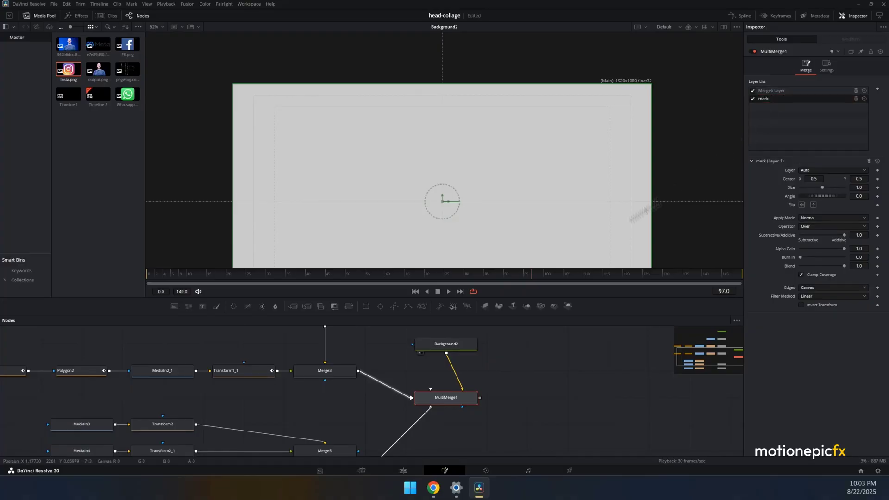
double_click(779, 90)
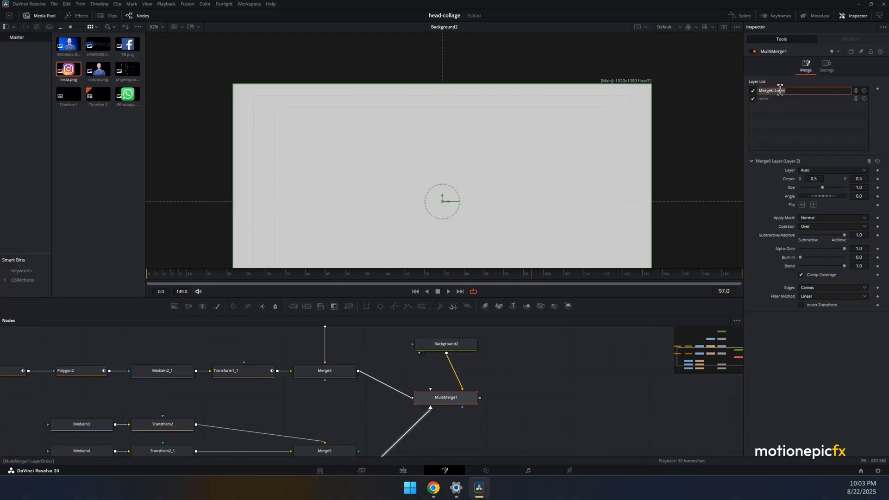
type("icons")
key("Return")
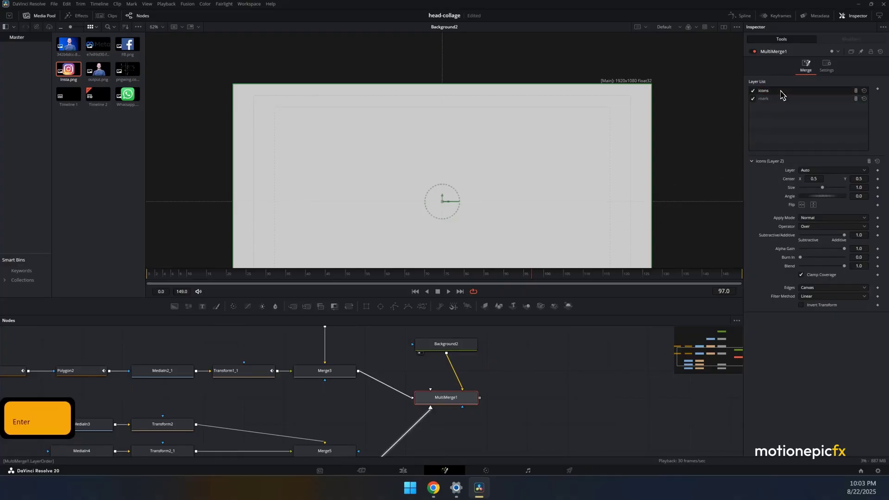
left_click_drag(453, 399, 452, 158)
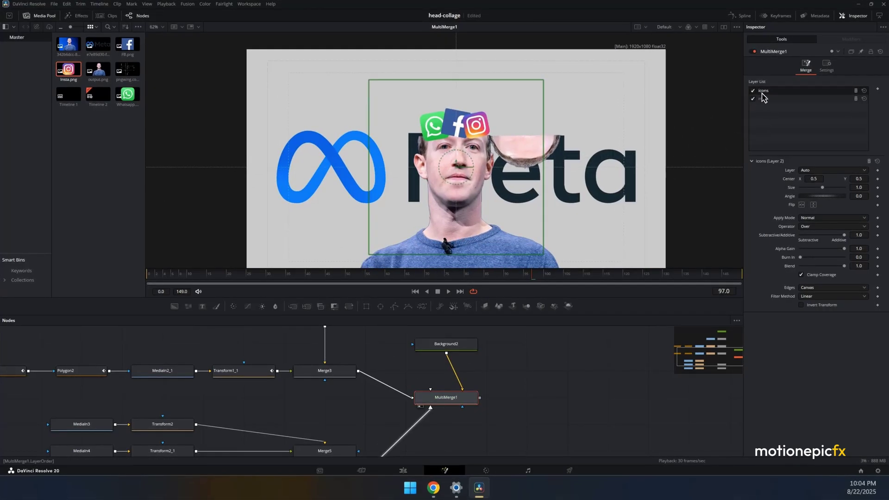
Reorder MultiMerge1's layers so that icons sits below mark, and inspect the head opening up close.
left_click_drag(763, 94, 770, 107)
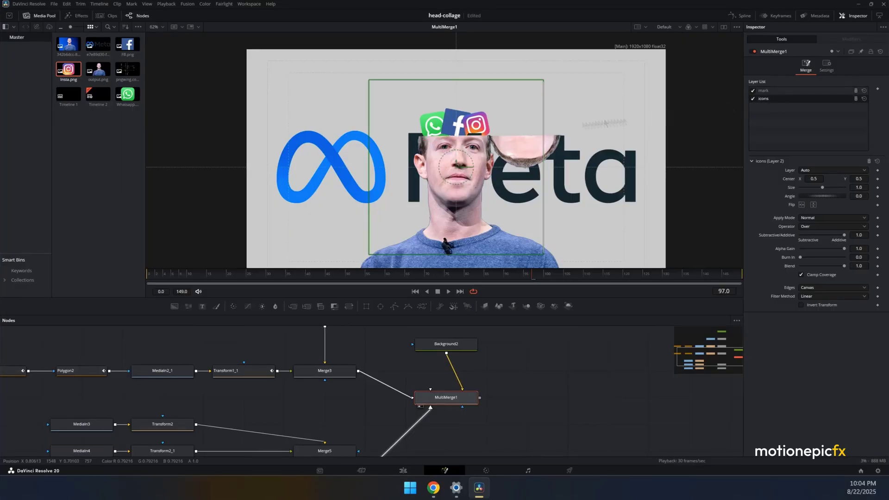
scroll(458, 129, "up", 5)
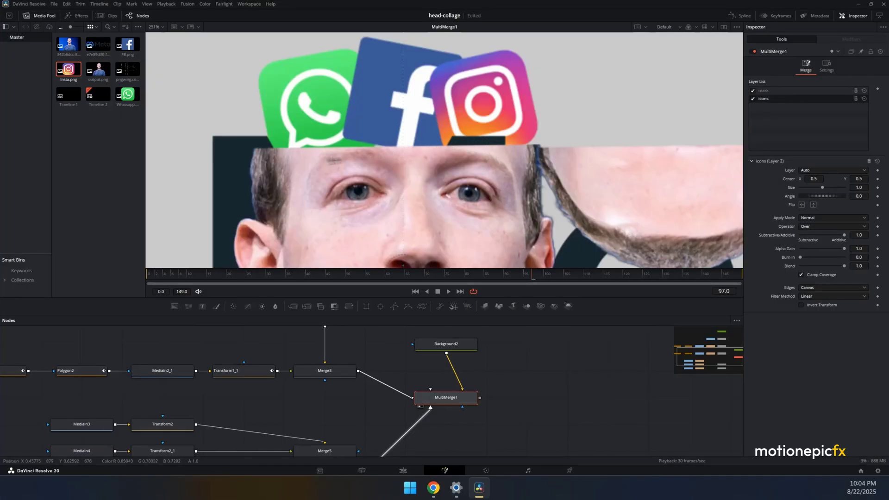
mouse_move(471, 145)
left_mouse_down()
mouse_move(482, 98)
mouse_move(470, 143)
left_mouse_up()
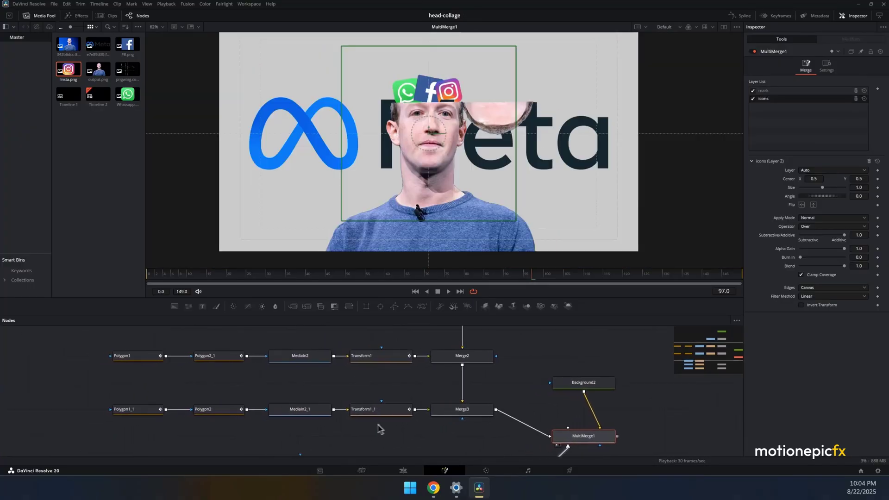
At frame 30, set Transform1's Center Y to 0.310179 and copy the value.
left_click(475, 359)
left_click(391, 361)
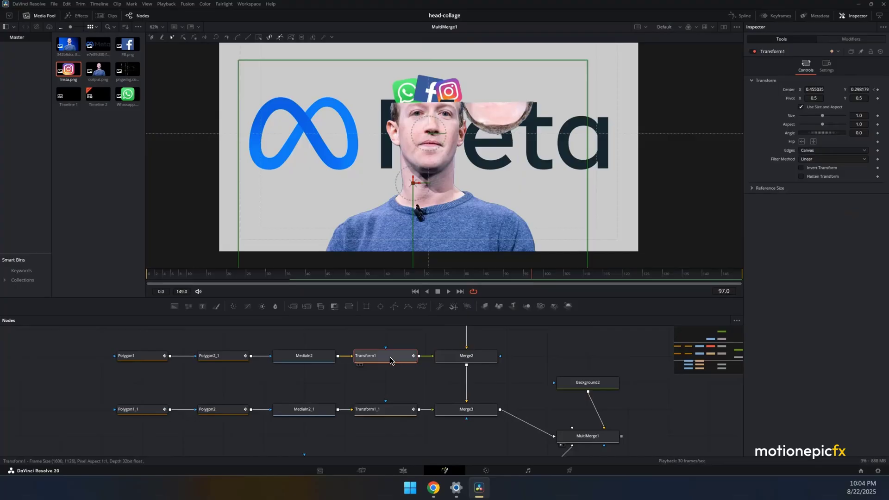
left_click(266, 275)
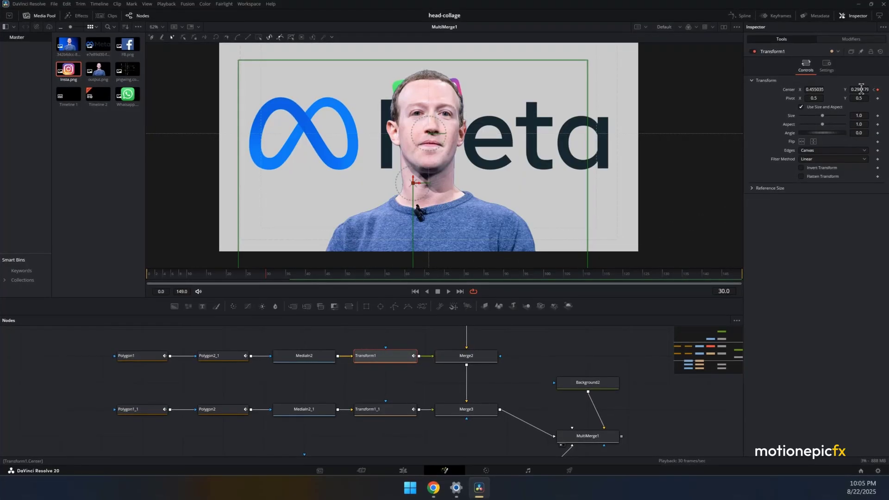
left_click_drag(861, 89, 867, 92)
key("ctrl")
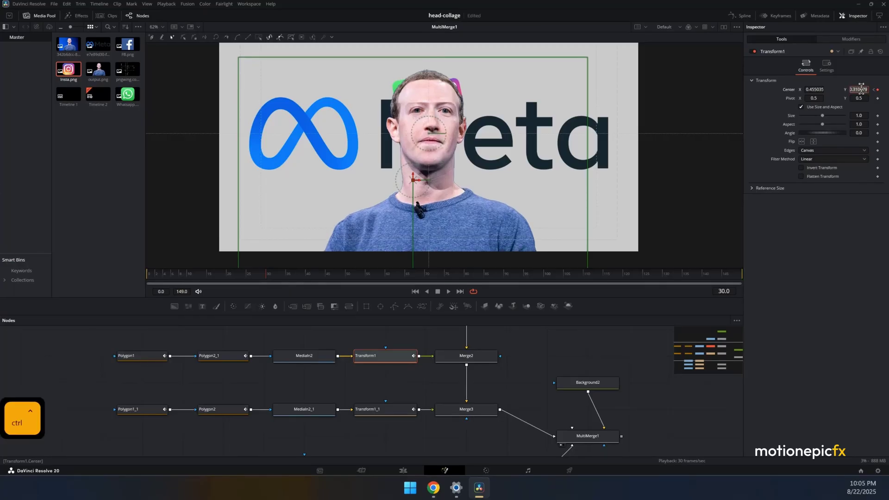
key("ctrl+c")
Paste 0.310179 into Transform1_1's Center Y and scrub the timeline to check that both head parts move together.
left_click(365, 409)
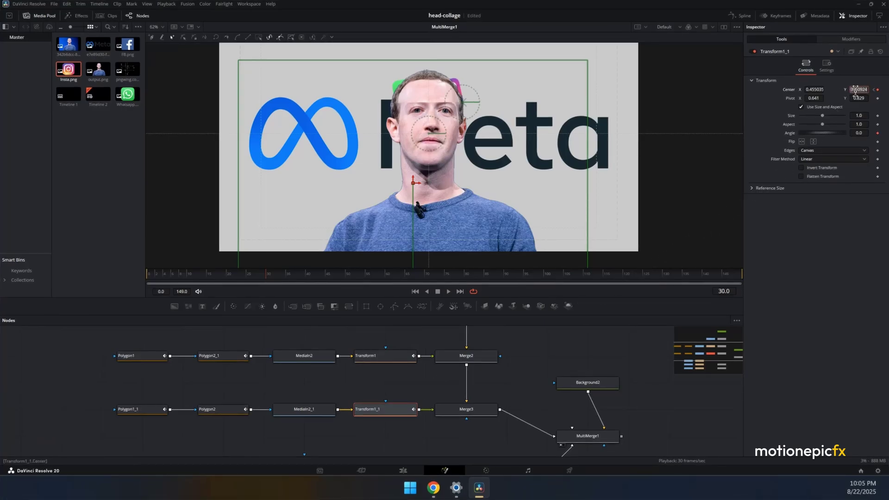
key("ctrl")
key("ctrl+v")
key("Tab")
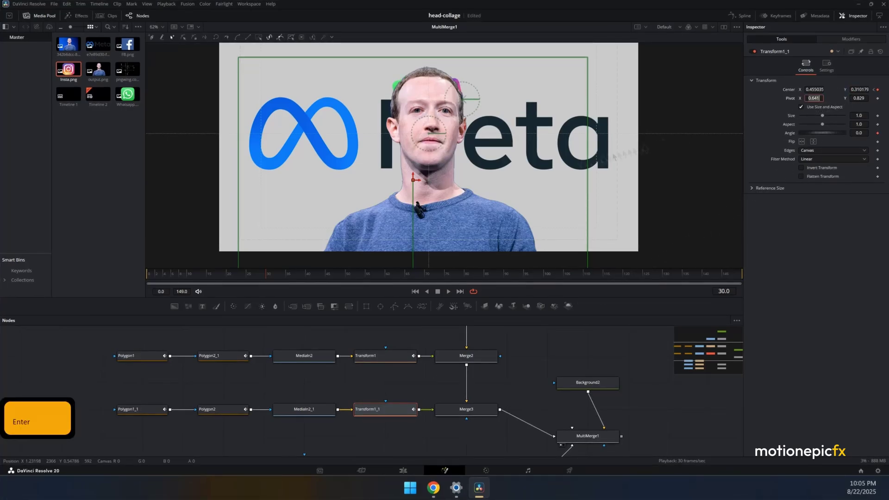
left_click_drag(203, 273, 370, 271)
left_click_drag(212, 274, 349, 278)
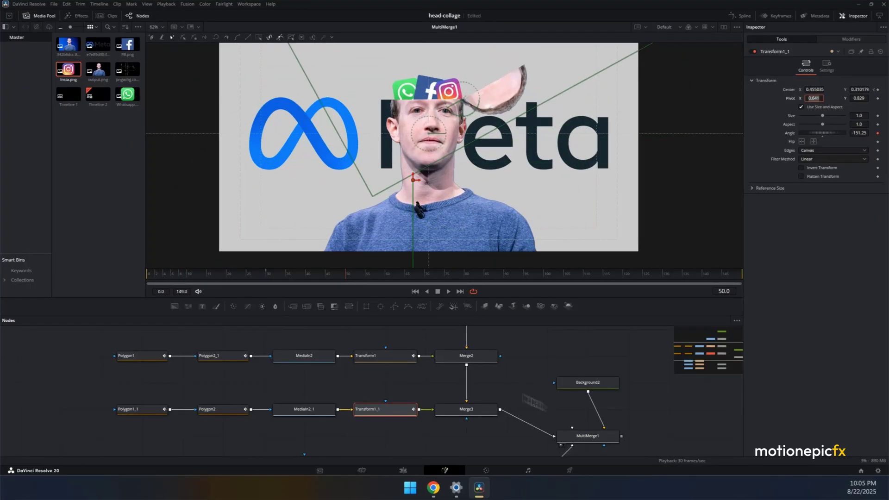
Keyframe the icons layer's Blend in MultiMerge1 at 0 on frame 30 and 1 on frame 31, and scrub to check.
left_click_drag(541, 402, 439, 343)
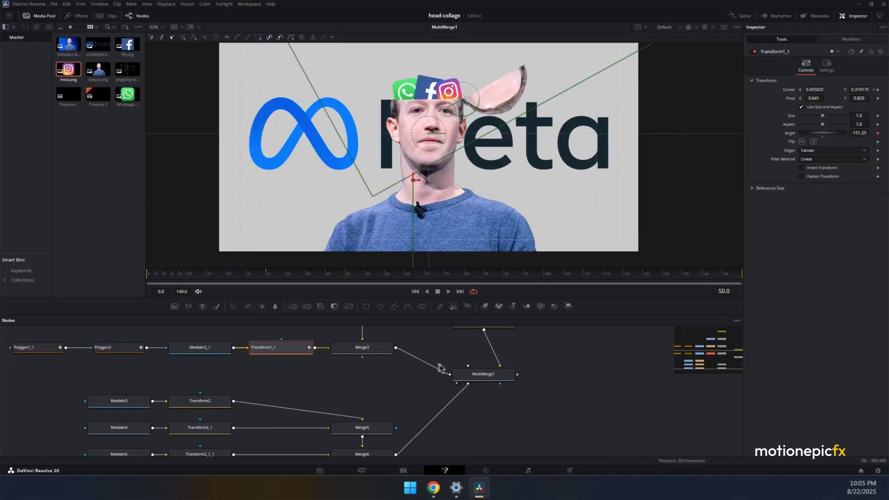
left_click(484, 378)
left_click_drag(321, 276, 272, 275)
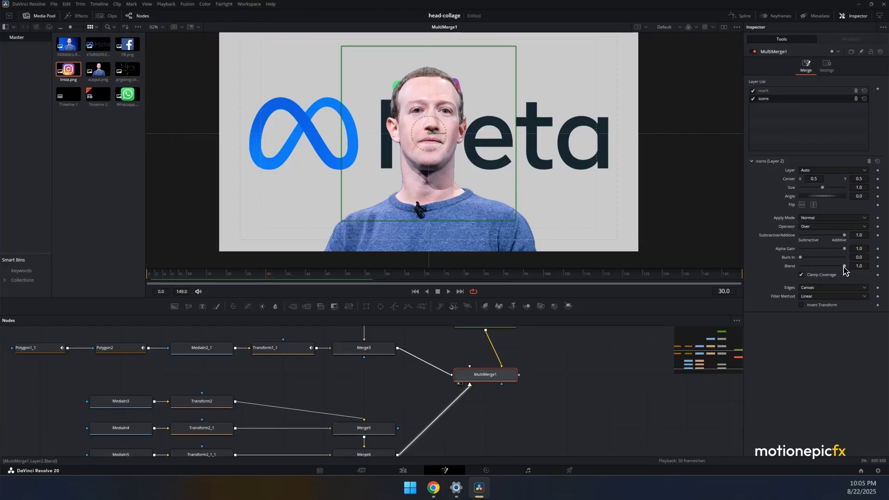
left_click_drag(844, 266, 792, 264)
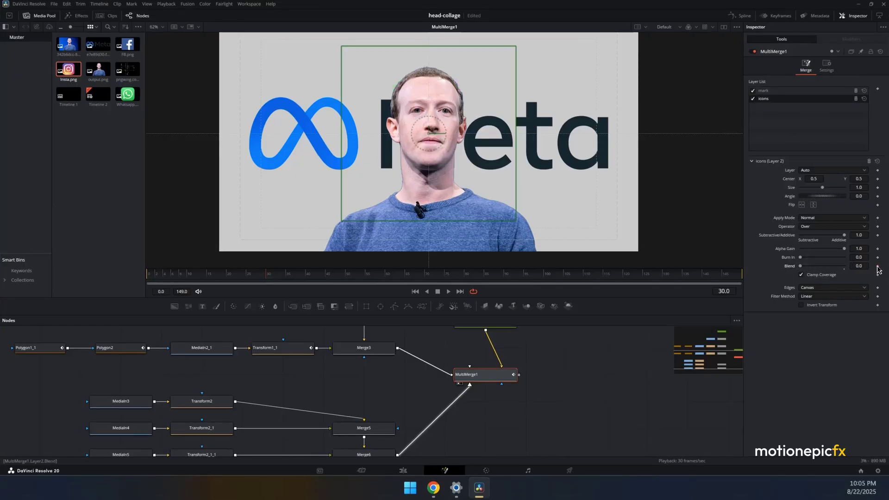
key("Right")
left_click(149, 277)
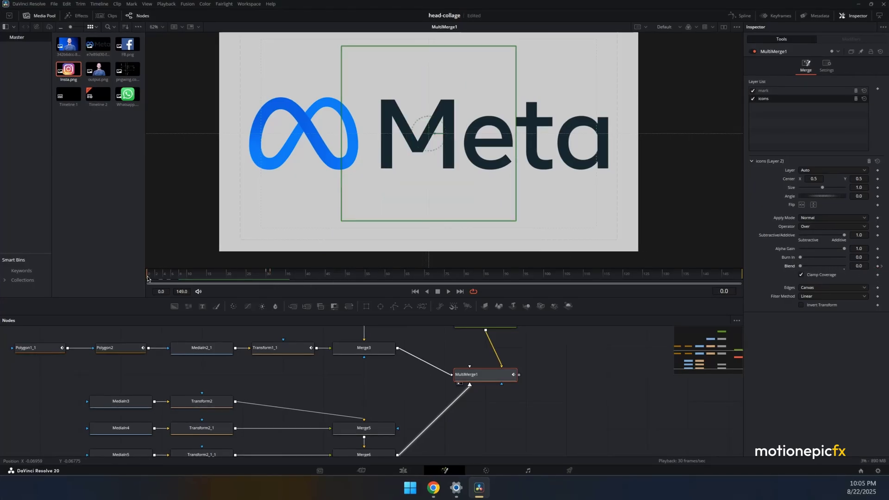
left_click_drag(159, 278, 271, 269)
Keyframe the icons layer's Center Y from a lowered position at frame 30 up to 0.499 at frame 60.
mouse_move(396, 401)
left_mouse_down()
mouse_move(402, 372)
mouse_move(401, 390)
left_mouse_up()
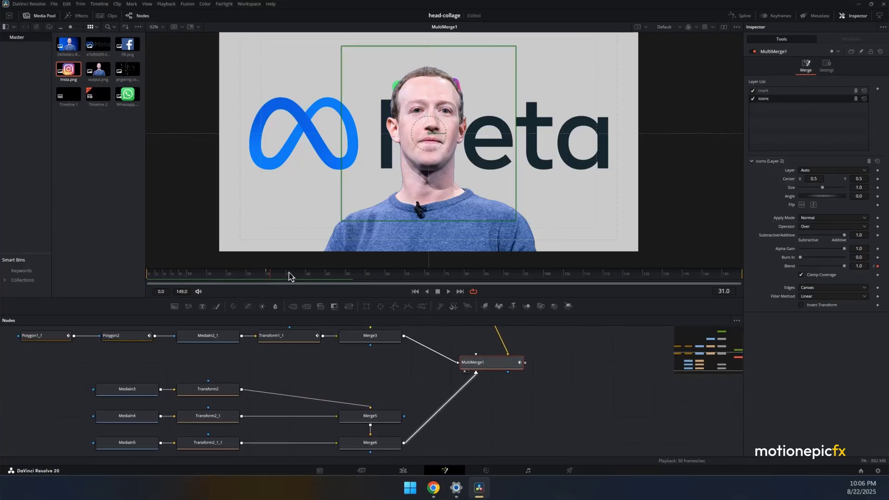
left_click_drag(289, 277, 270, 277)
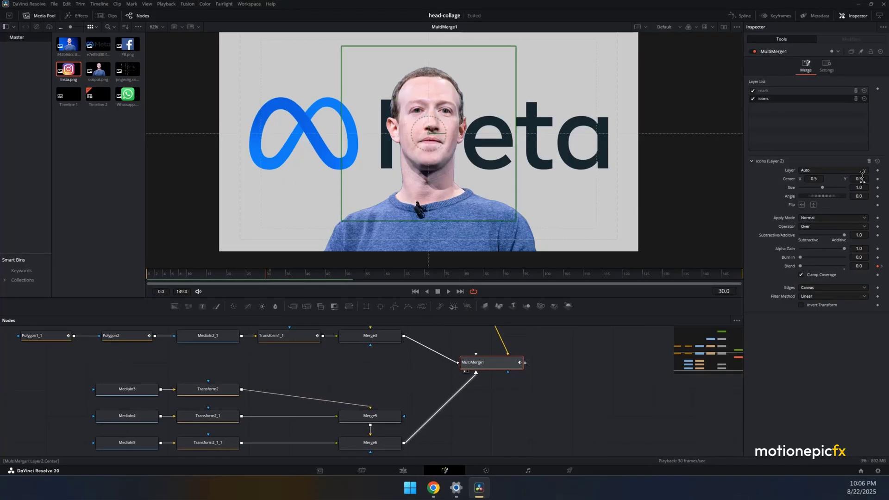
left_click(878, 179)
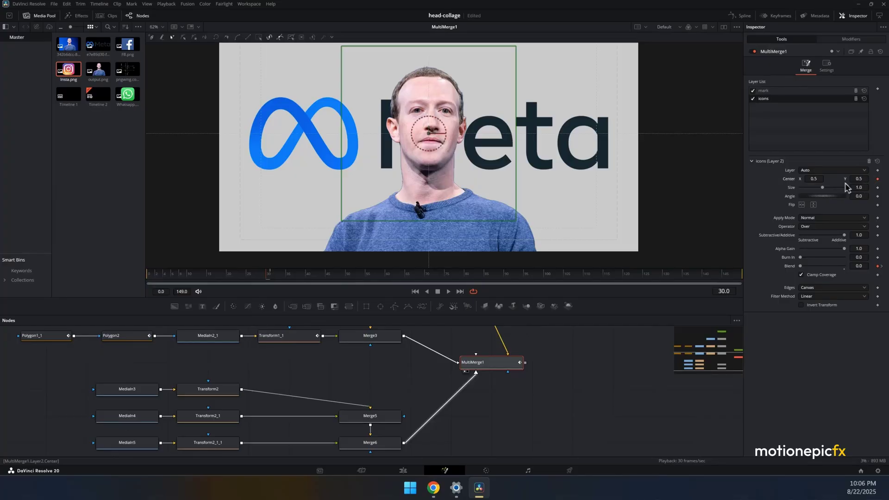
left_click_drag(858, 179, 828, 178)
left_click_drag(277, 274, 387, 274)
left_click_drag(859, 179, 886, 195)
Smooth all of MultiMerge1's keyframe curves in the Spline editor and set their Ease In to 100.
left_click(743, 16)
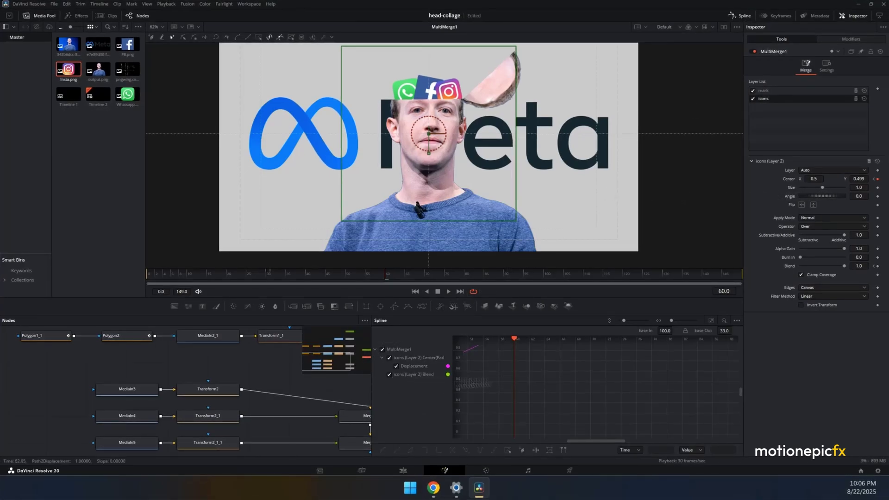
left_click(711, 321)
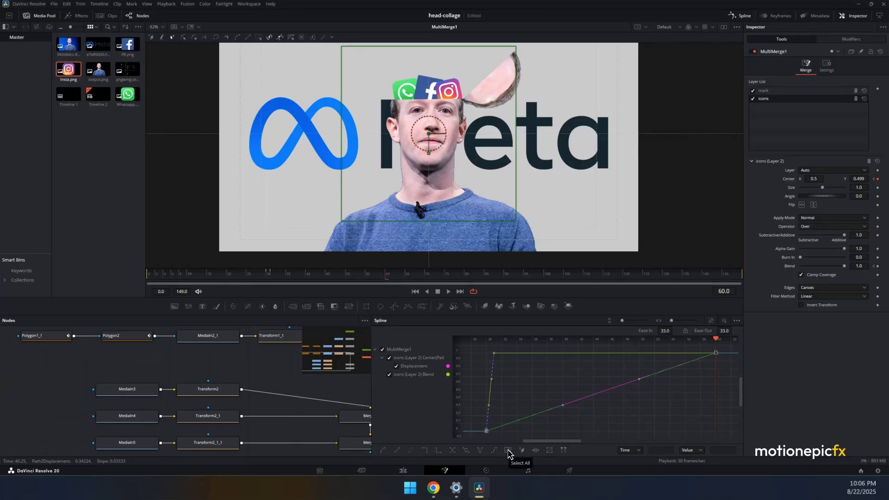
key("f")
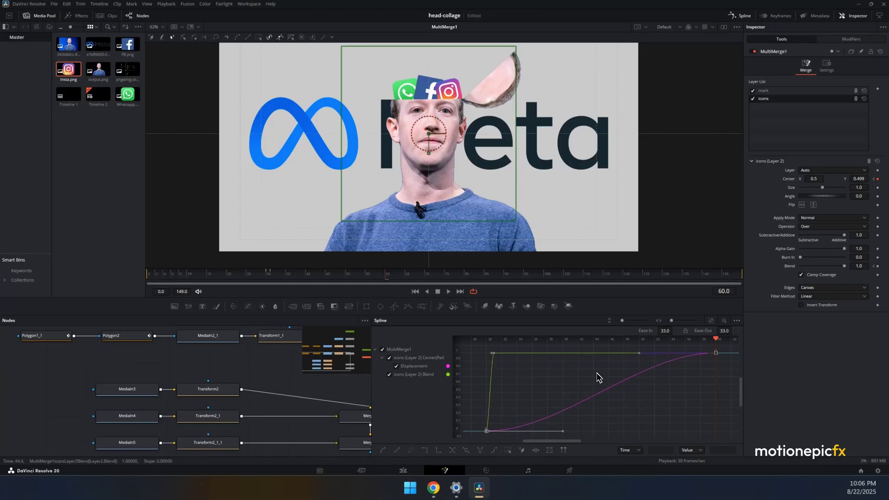
key("t")
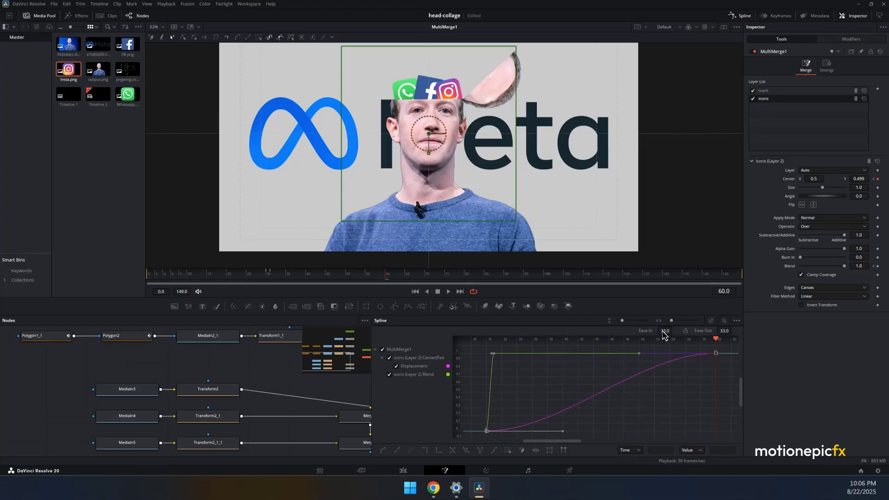
left_click_drag(664, 332, 695, 332)
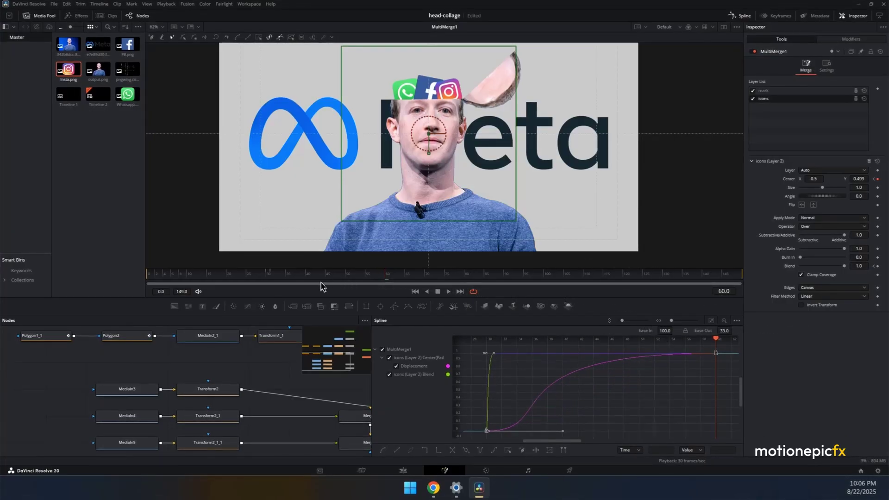
Play the animation from around frame 30 to check how the icons rise out of the head.
left_click_drag(264, 278, 250, 288)
key("space")
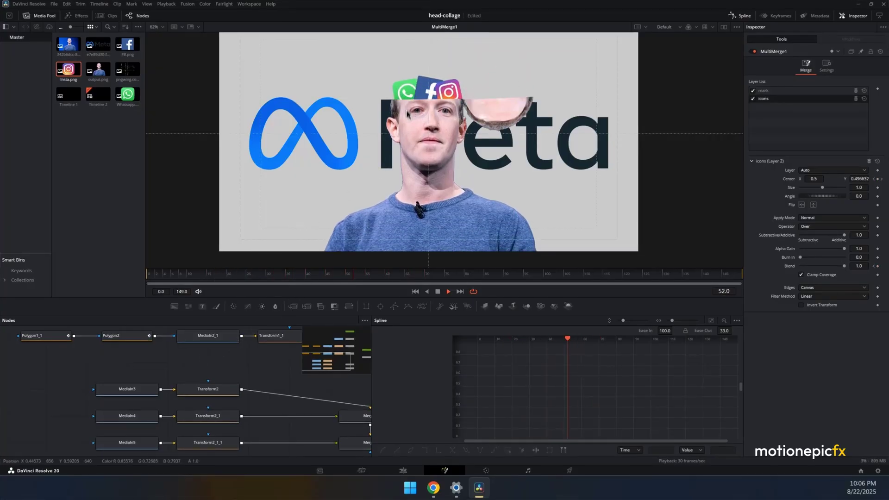
key("space")
left_click(269, 274)
key("space")
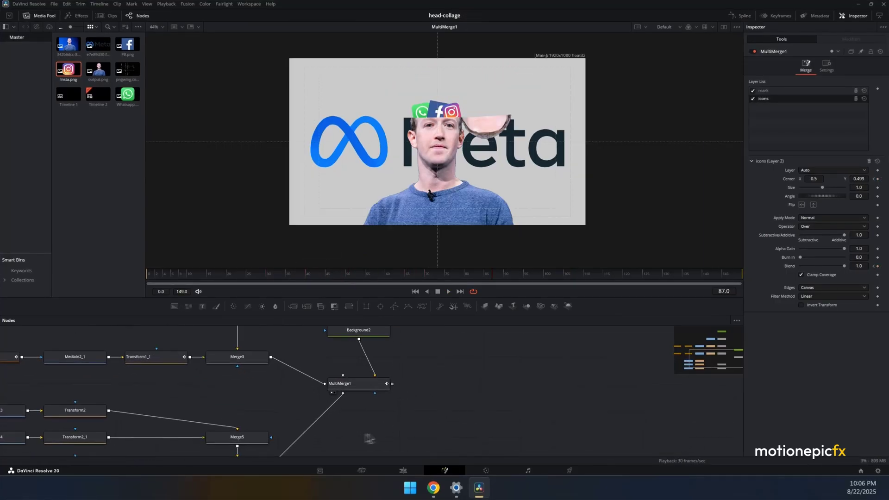
Add the grid image pngwing.cosdam.png as a media node in the empty area beside MultiMerge1 and inspect it in the viewer.
left_click_drag(369, 439, 342, 417)
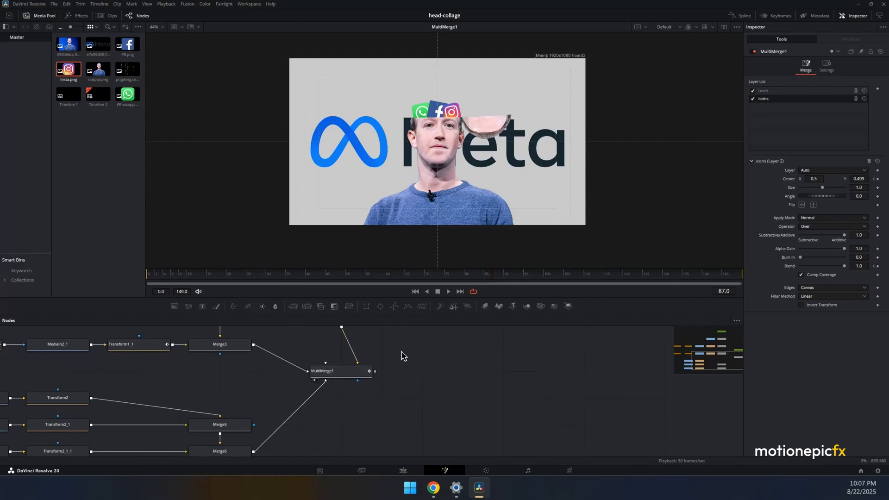
left_click_drag(384, 361, 389, 371)
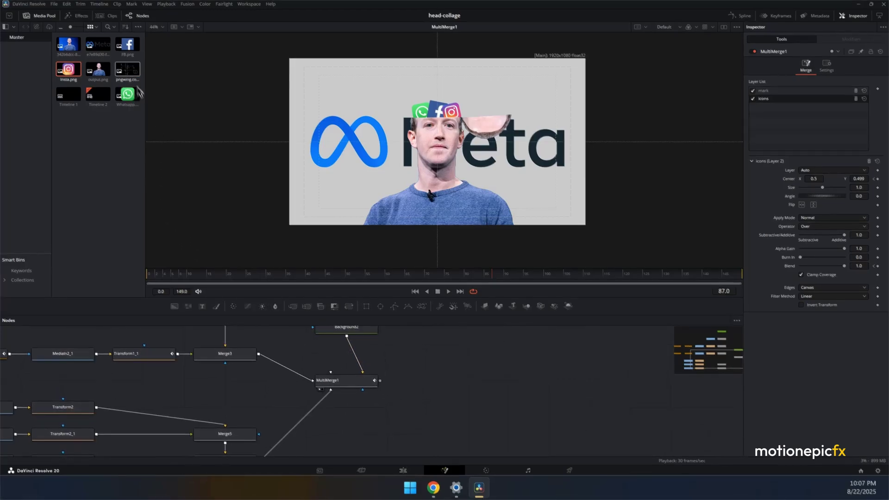
left_click_drag(134, 71, 433, 121)
scroll(491, 129, "down", 2)
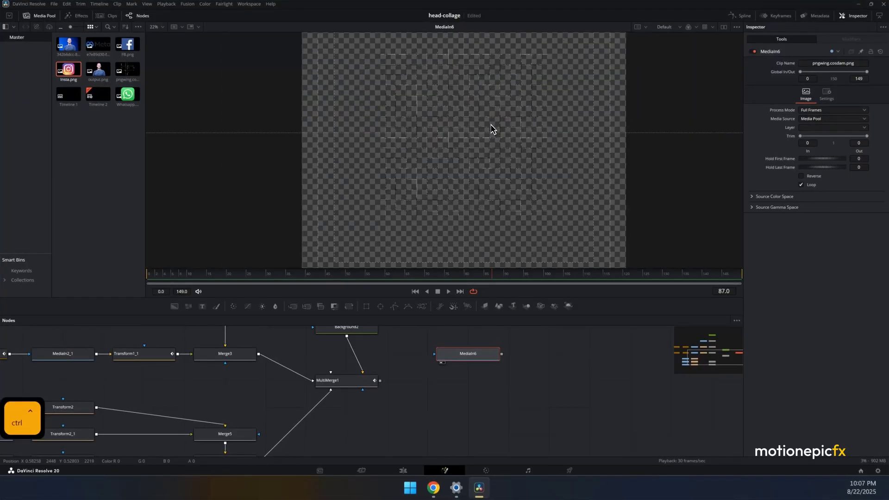
scroll(491, 129, "up", 1)
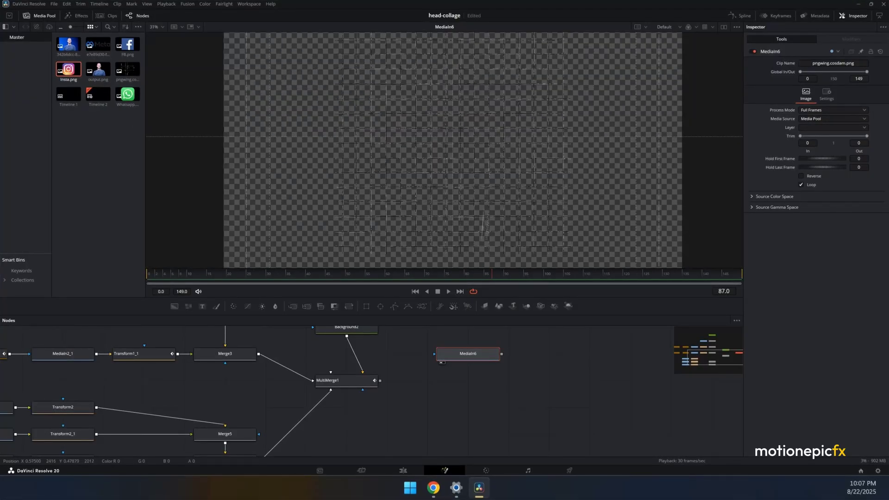
left_click_drag(501, 358, 495, 386)
left_click_drag(546, 168, 532, 211)
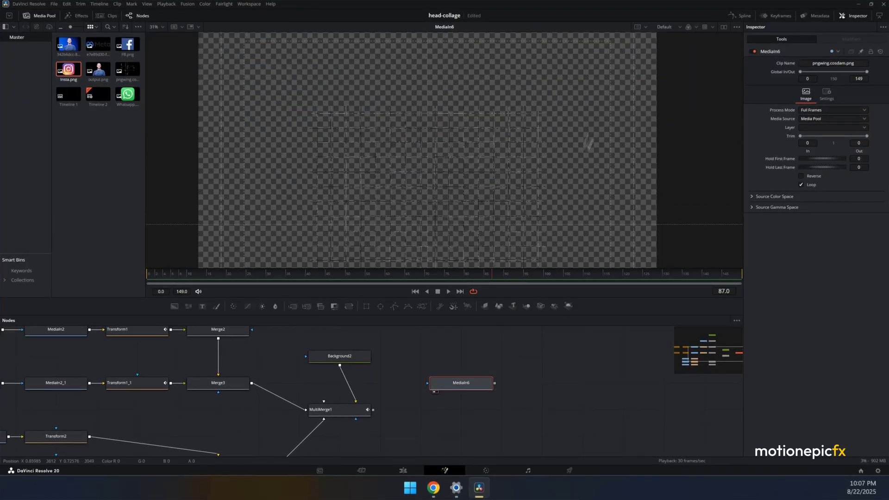
left_click_drag(589, 133, 566, 197)
scroll(543, 185, "left", 2)
scroll(543, 185, "down", 2)
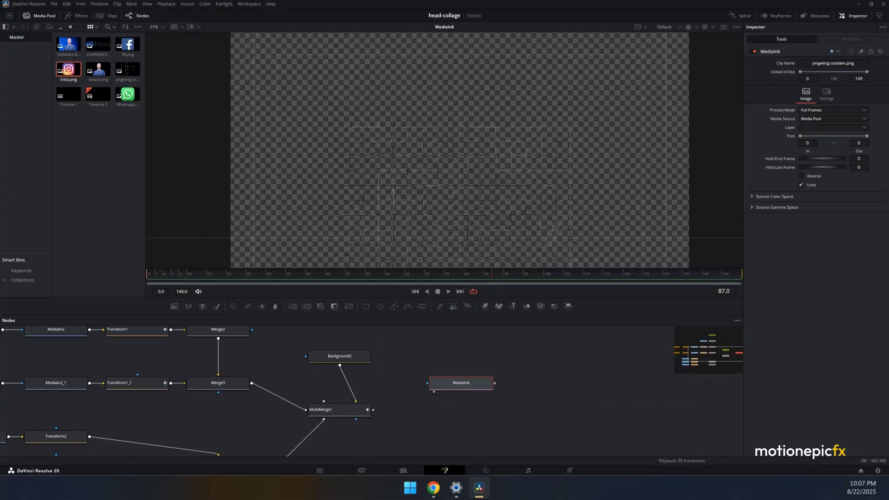
Add a Crop node after MediaIn6, show it in the viewer and enable Keep Centered.
key("shift+space")
type("crop")
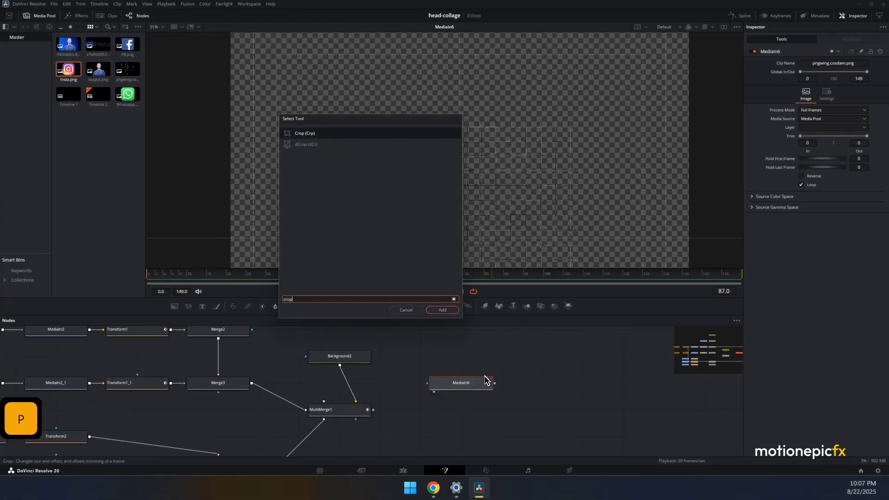
left_click(446, 310)
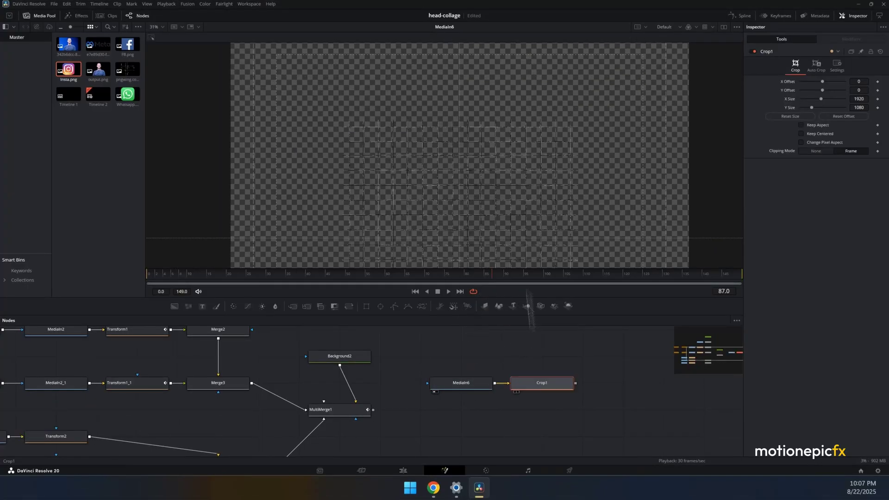
key("1")
left_click_drag(501, 230, 502, 195)
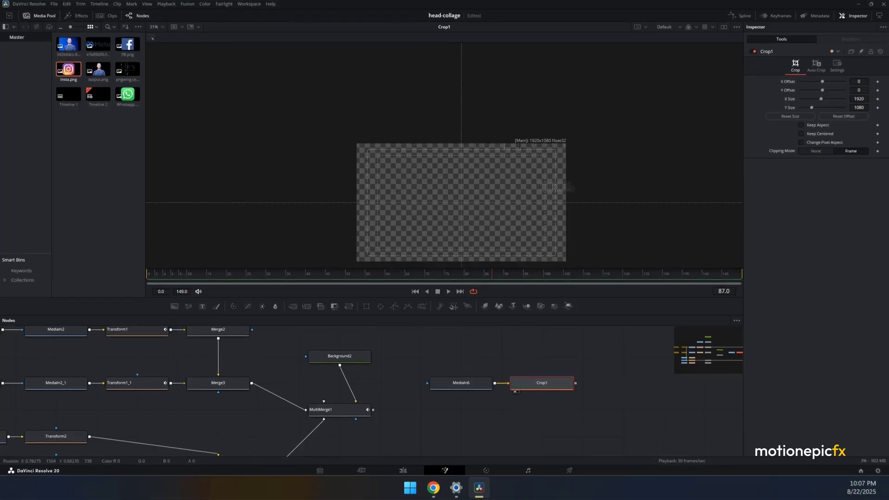
left_click(801, 134)
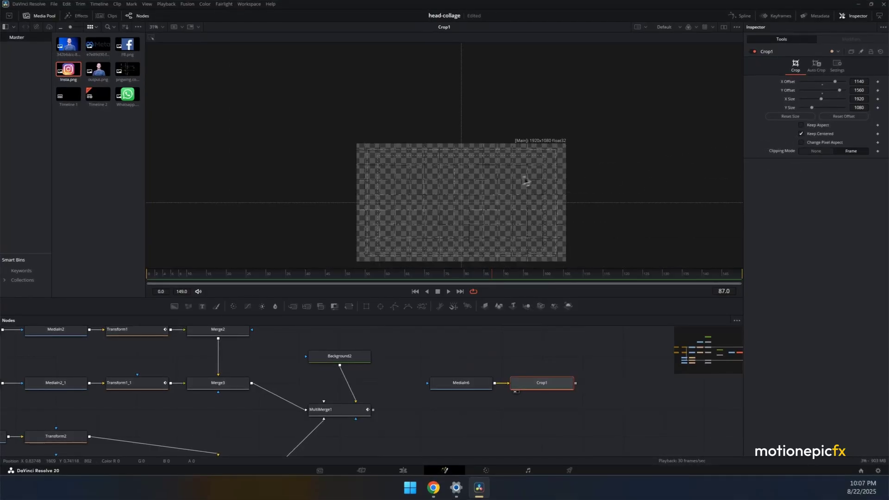
scroll(560, 105, "down", 2)
scroll(560, 105, "left", 1)
Place MediaIn6 above Crop1, connect Crop1 to MultiMerge1 as a layer and show MultiMerge1 in the viewer.
left_click_drag(477, 382, 558, 355)
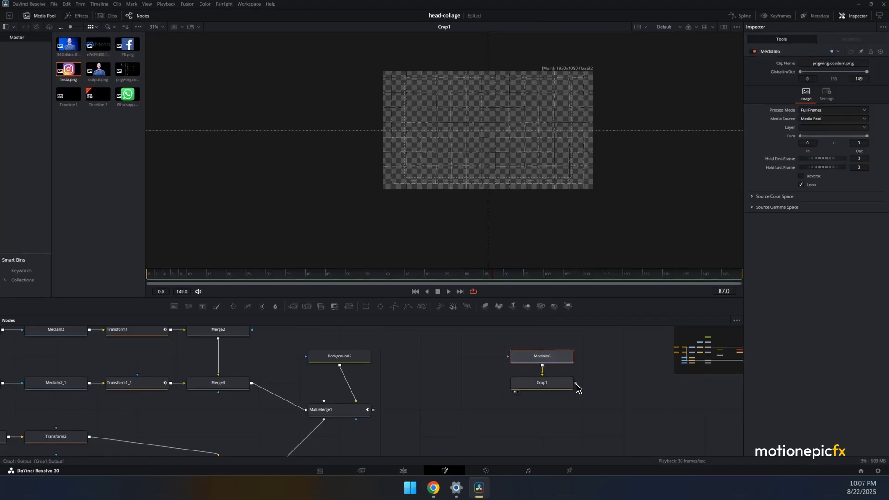
left_click_drag(575, 384, 451, 126)
scroll(489, 125, "up", 2, "ctrl")
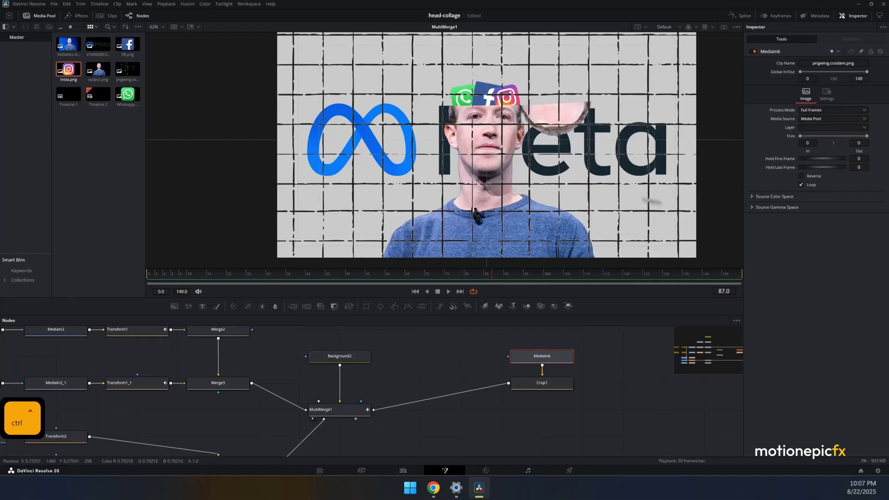
Rename MultiMerge1's Crop1 layer as grid_bg and move it to the end of the layer list, beneath the icons layer.
left_click(345, 410)
left_click(771, 92)
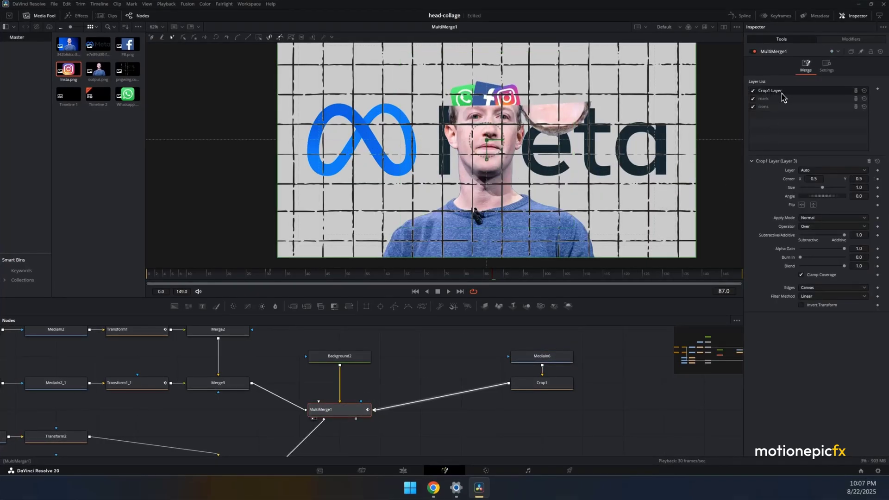
double_click(774, 91)
type("grid_bg")
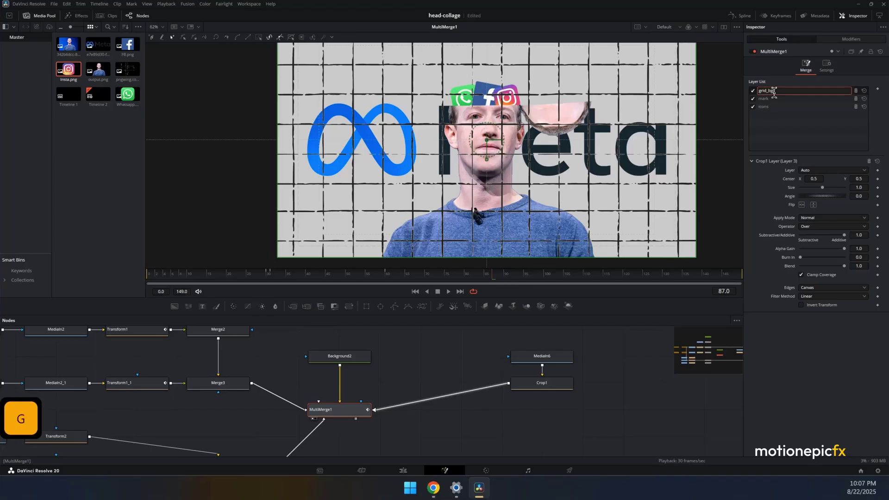
key("Return")
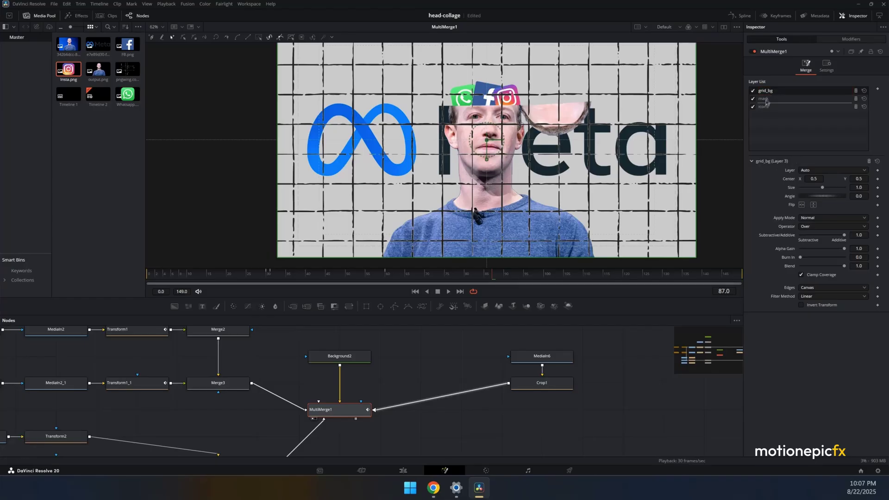
left_click_drag(770, 111, 771, 113)
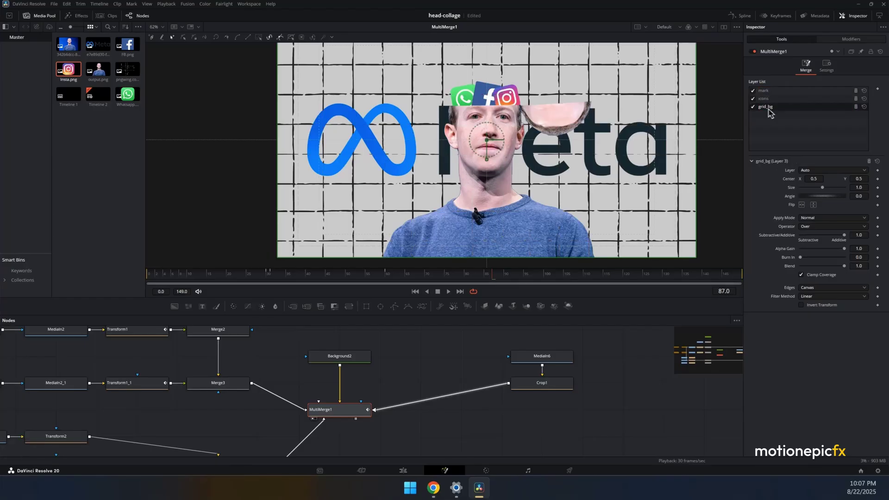
Keep the grid_bg layer's Apply Mode at Normal and lower its Blend to 0.181.
left_click(810, 218)
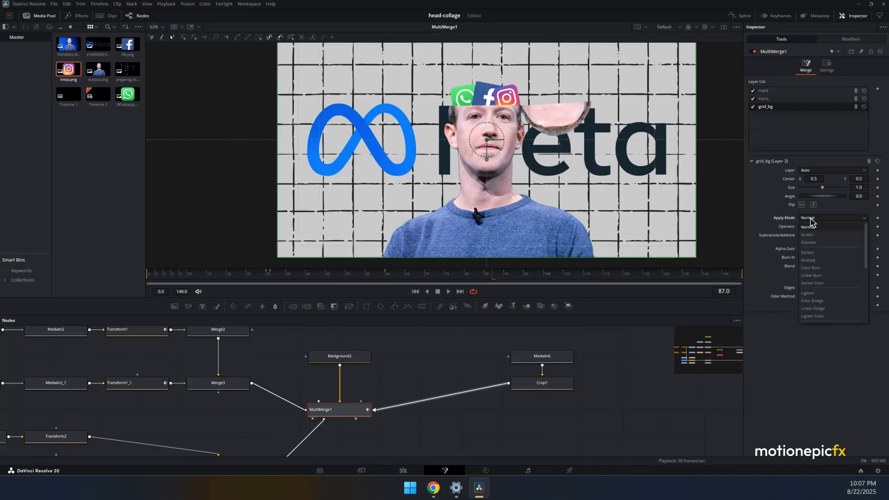
left_click(811, 226)
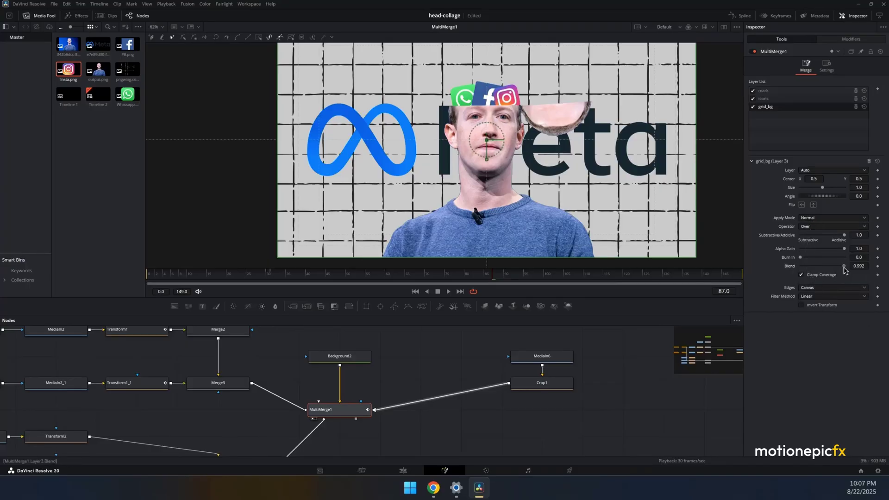
left_click_drag(844, 268, 808, 266)
Move MediaIn6 and Crop1 together so that Crop1 lines up horizontally with MultiMerge1.
mouse_move(416, 418)
left_mouse_down()
mouse_move(422, 383)
mouse_move(413, 426)
left_mouse_up()
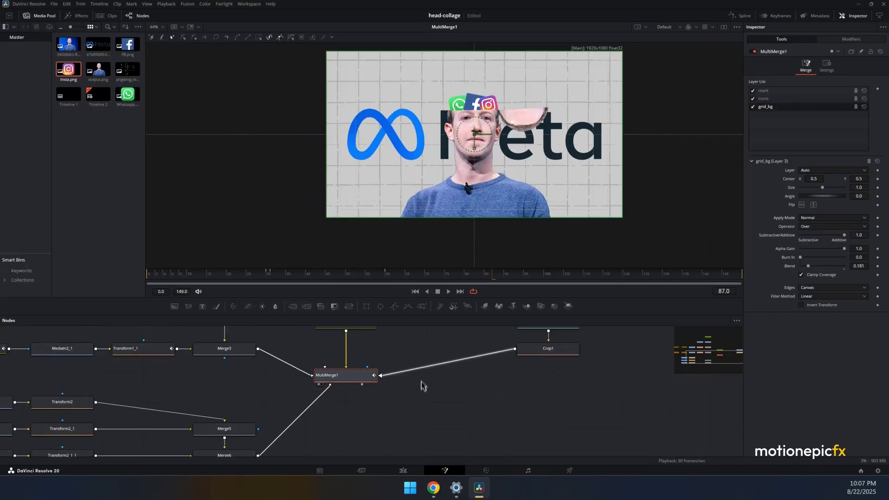
left_click_drag(584, 360, 527, 402)
left_click_drag(537, 392, 497, 419)
left_click_drag(560, 387, 629, 351)
Add the Vintage Texture generator from the Edit templates as a node below MultiMerge1.
left_click(80, 19)
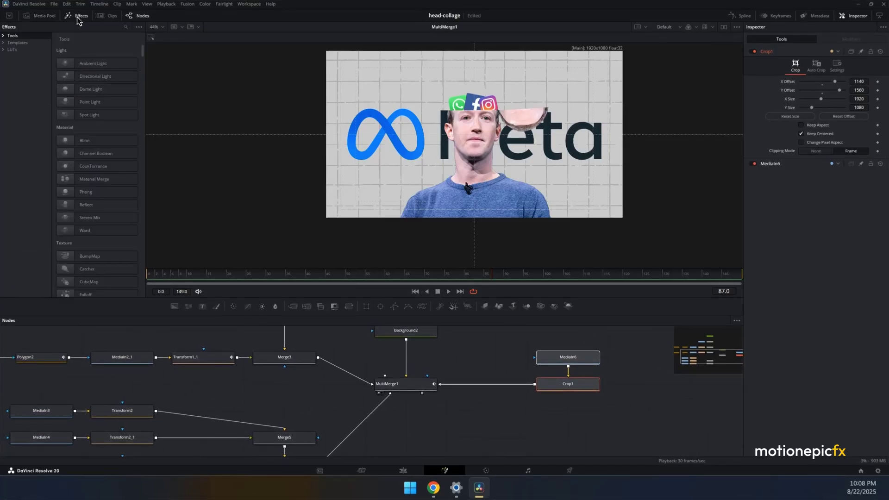
left_click(5, 43)
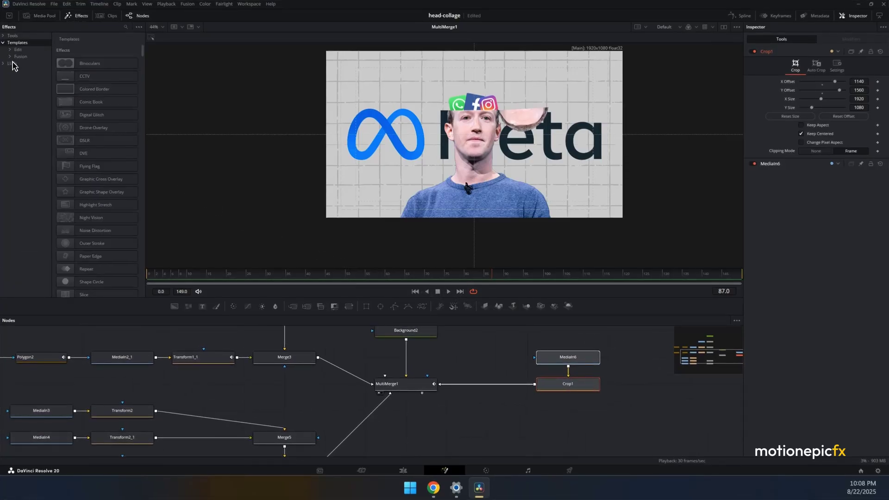
left_click(10, 50)
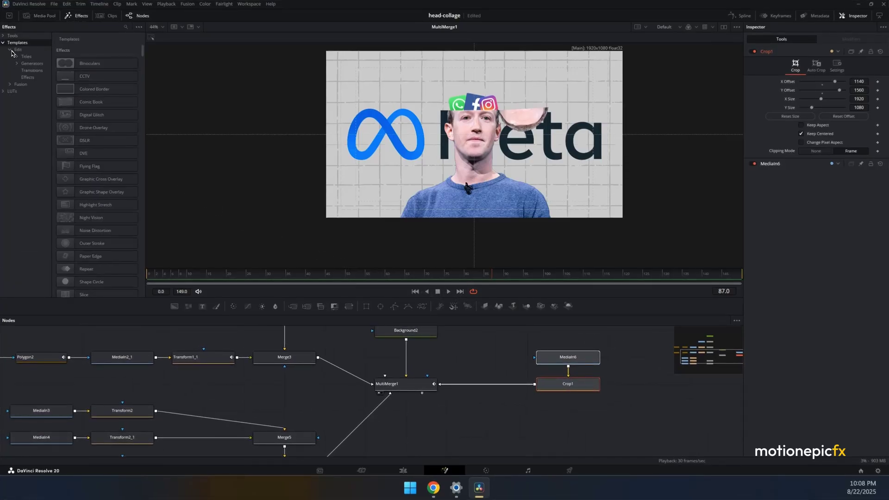
left_click(32, 64)
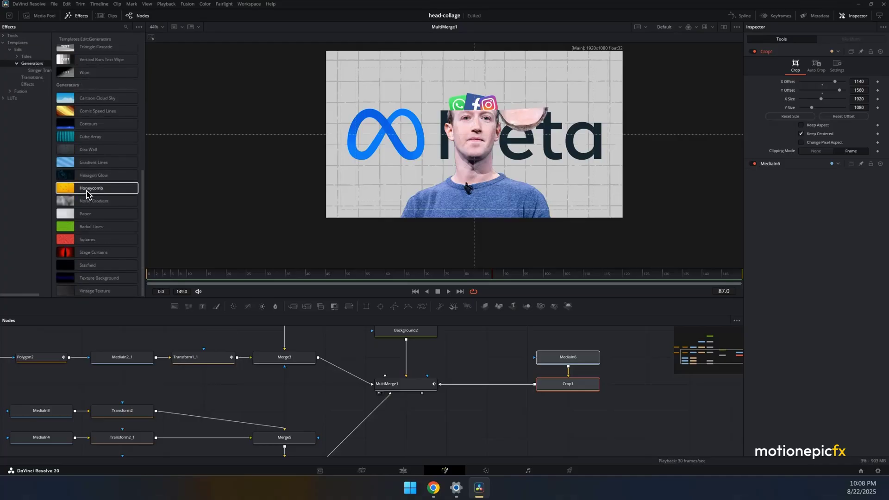
left_click_drag(93, 291, 458, 436)
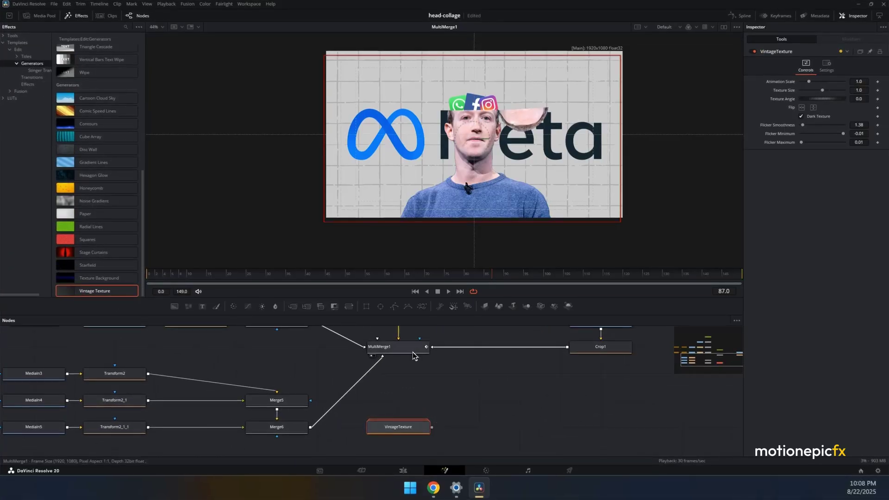
Add a Displace node after MultiMerge1 and place it below the MultiMerge1–Crop1 connection.
left_click(419, 350)
key("shift+space")
type("dsp")
key("Return")
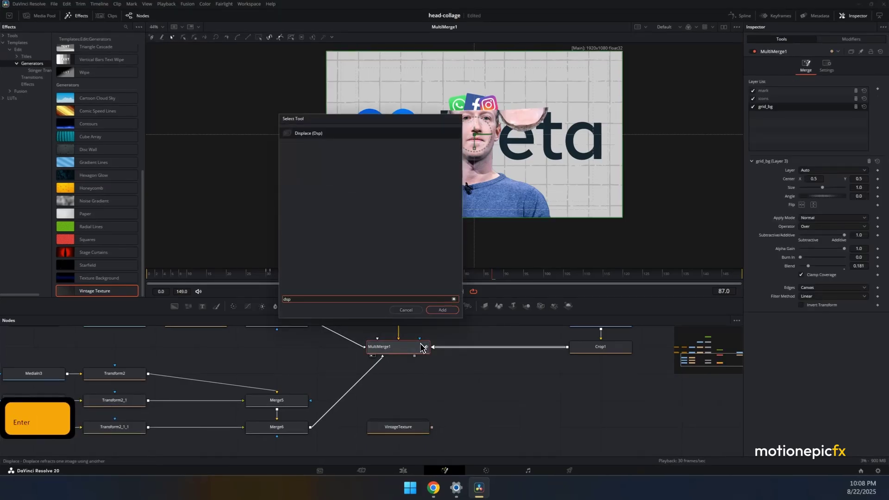
left_click_drag(482, 350, 478, 398)
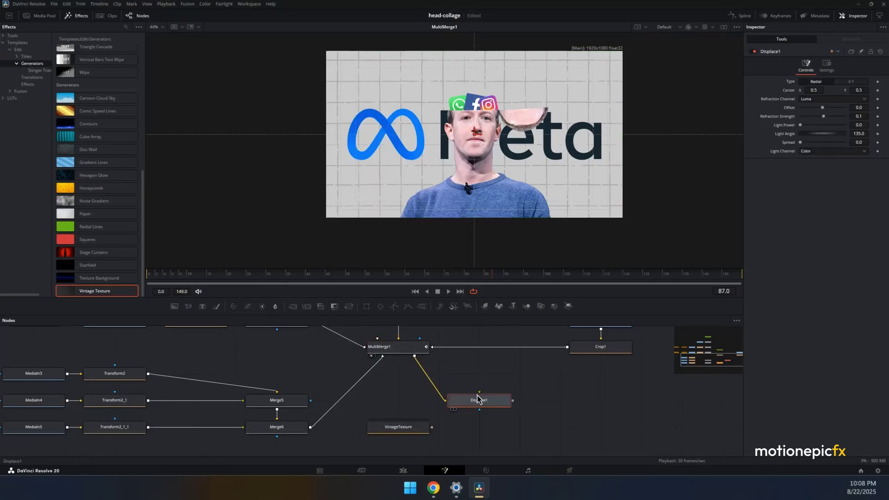
Place VintageTexture directly beneath Displace1 and connect it to Displace1's foreground input.
left_click_drag(508, 429, 457, 413)
left_click_drag(369, 415, 451, 442)
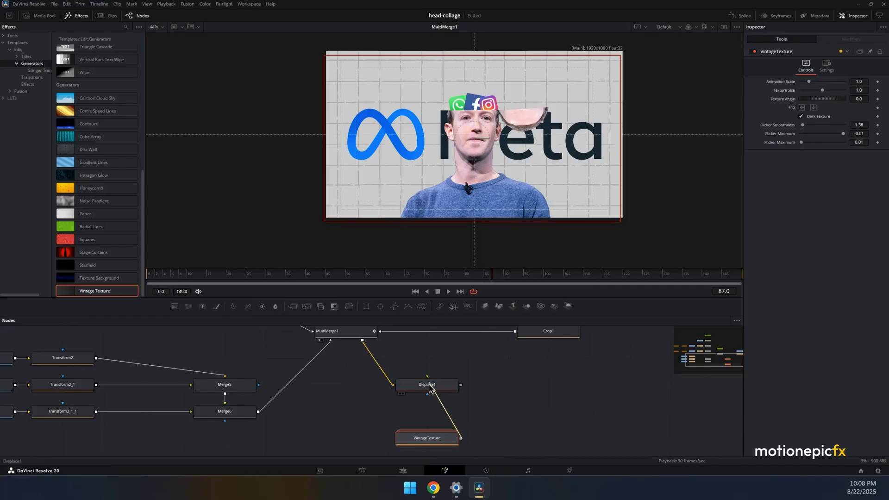
left_click(474, 402)
left_click(446, 390)
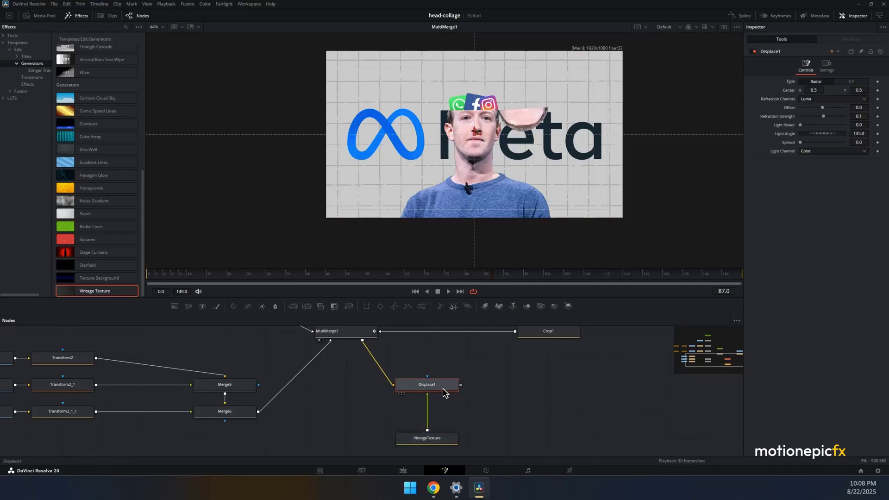
Show Displace1 in the viewer and play the animation, examining the displaced edges around the face and logo up close.
key("1")
key("space")
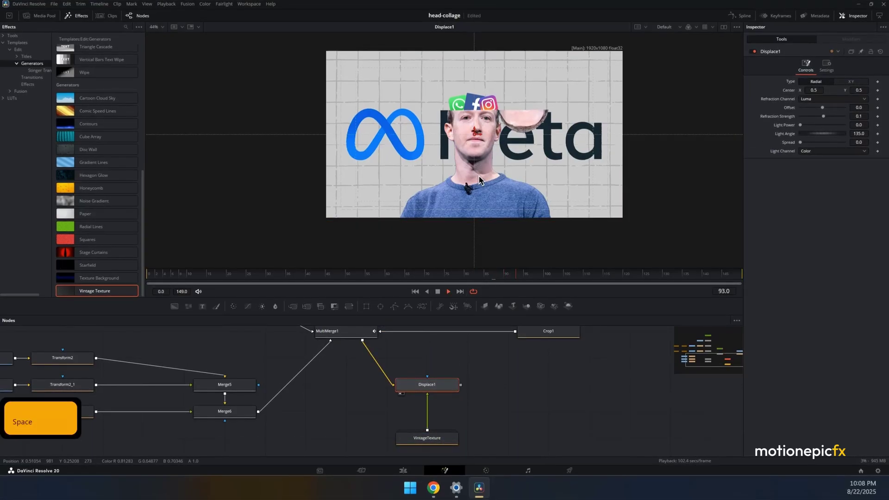
scroll(481, 135, "up", 3, "ctrl")
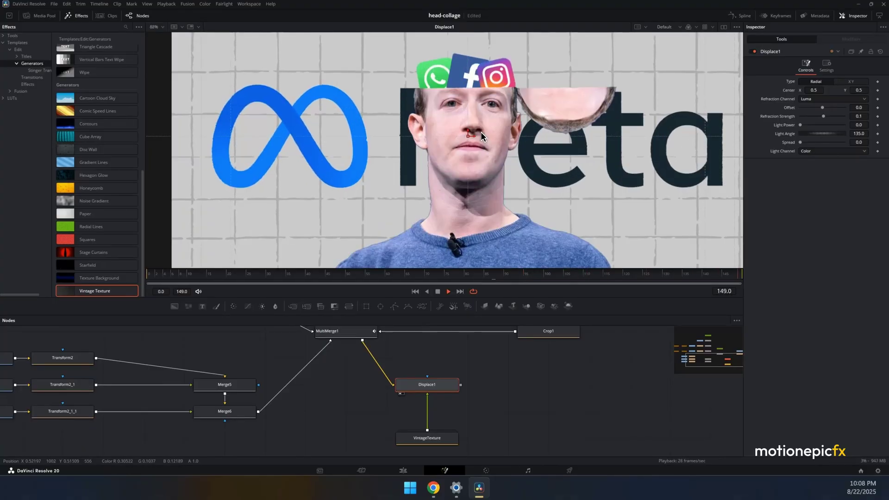
scroll(641, 106, "up", 3, "ctrl")
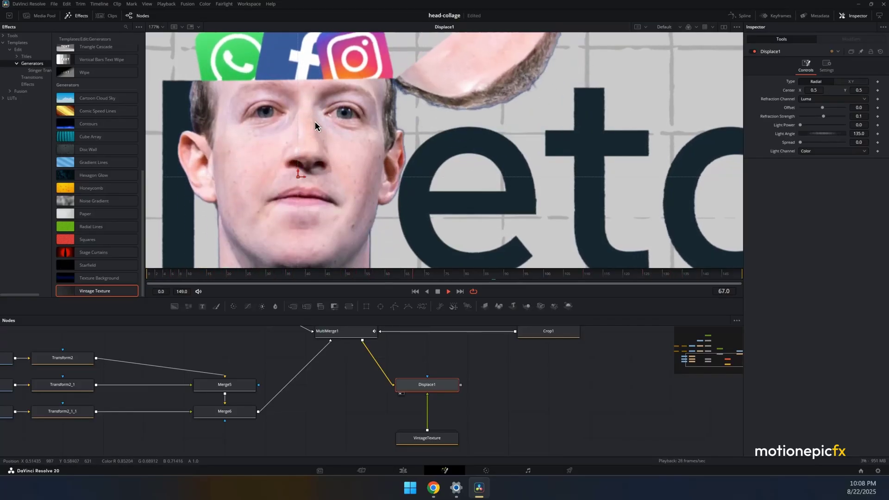
key("space")
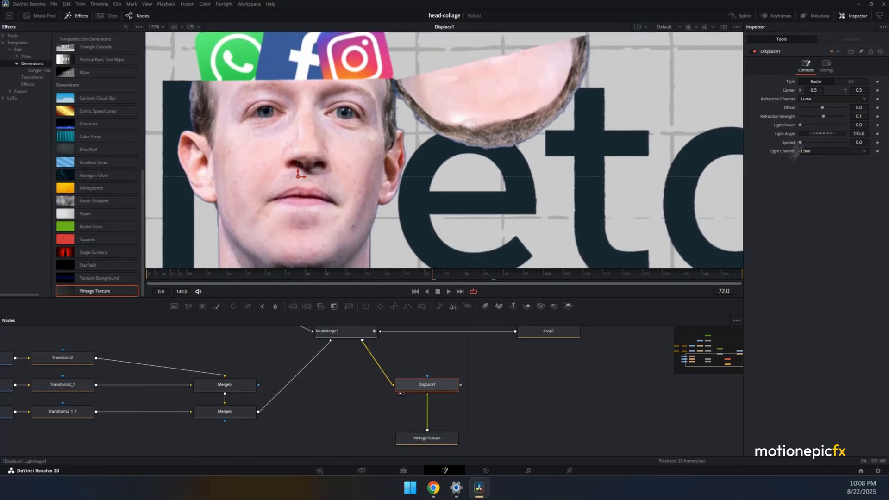
Set Displace1's Offset to 0.0, Refraction Strength to 0.286 and Light Power to 2.031.
left_click_drag(824, 113, 837, 113)
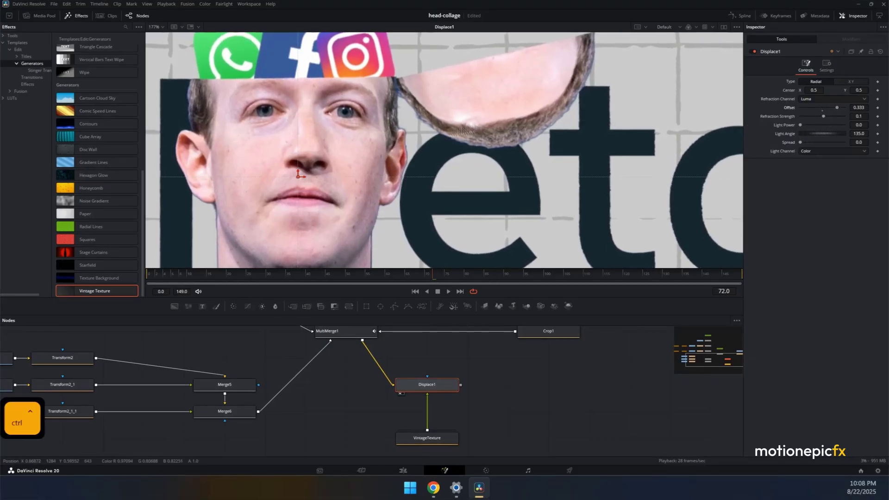
scroll(406, 148, "down", 3)
left_click_drag(397, 154, 405, 153)
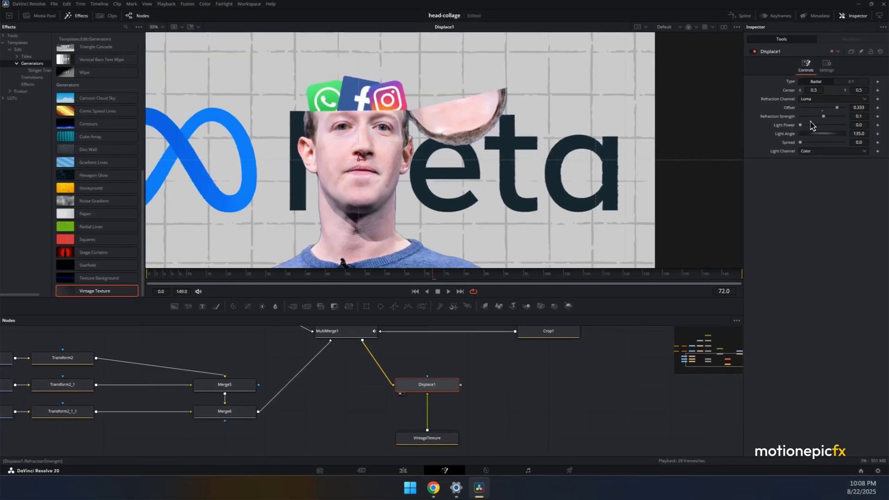
left_click_drag(824, 117, 827, 112)
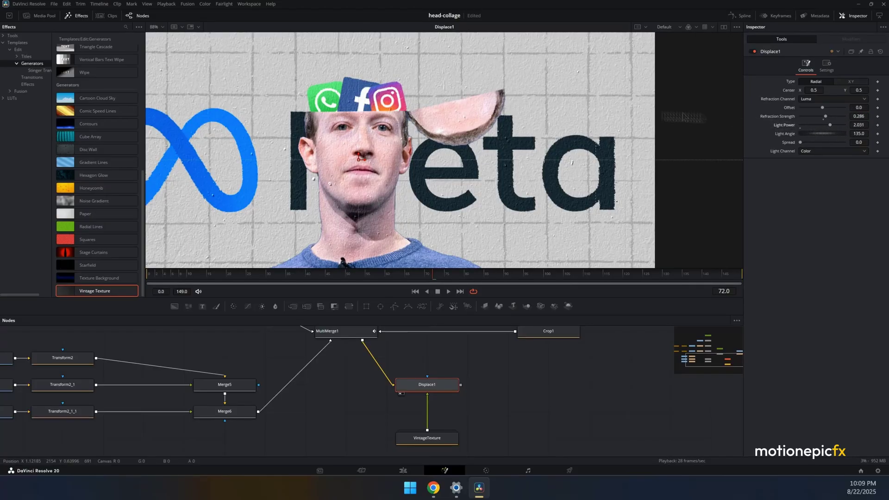
Inspect the textured collage and play the animation from the first frame.
left_click_drag(320, 123, 380, 145)
left_click_drag(467, 185, 458, 137)
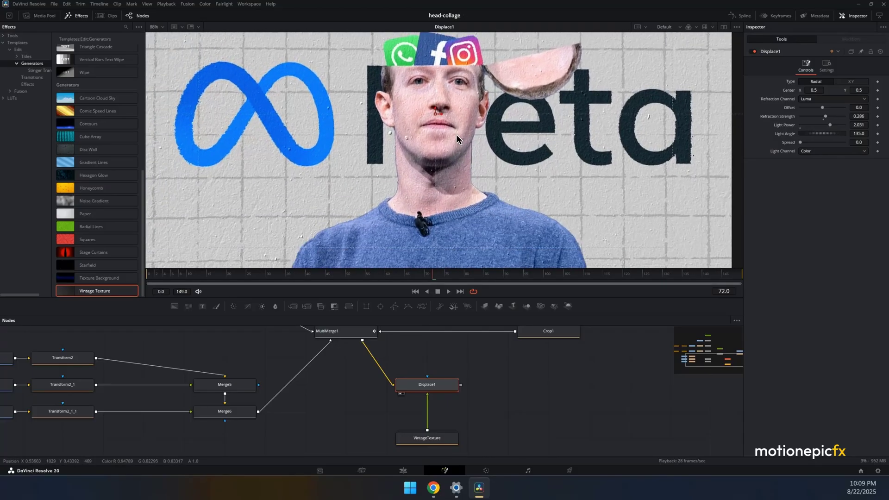
scroll(458, 137, "down", 2)
left_click(416, 291)
key("space")
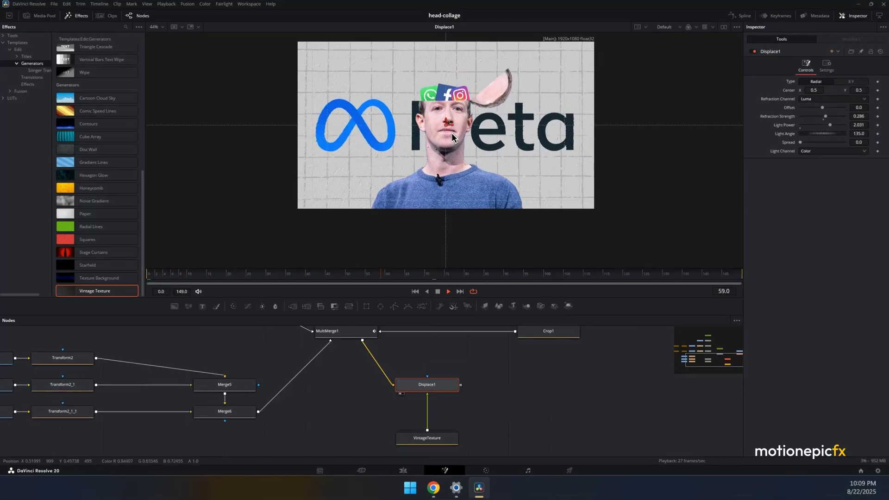
key("space")
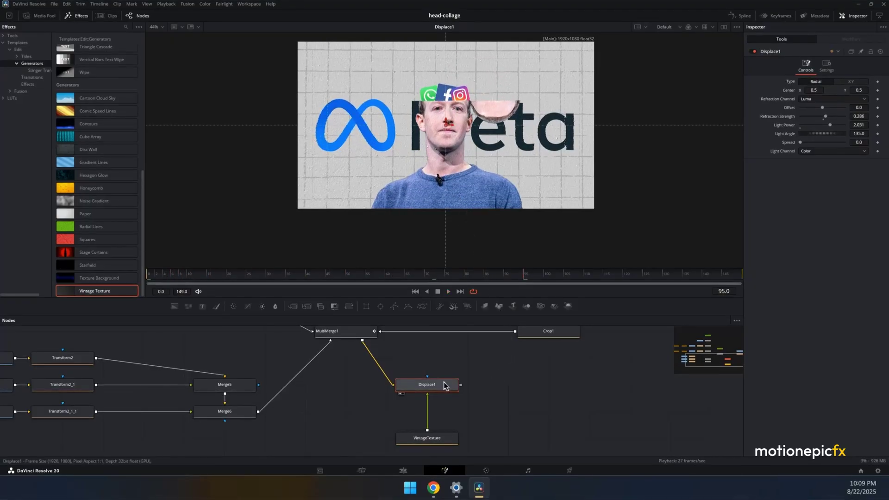
Add a Stop Motion node after Displace1, set its Frame Repeat to 4 and show it in the viewer.
key("shift+space")
type("stop")
key("Return")
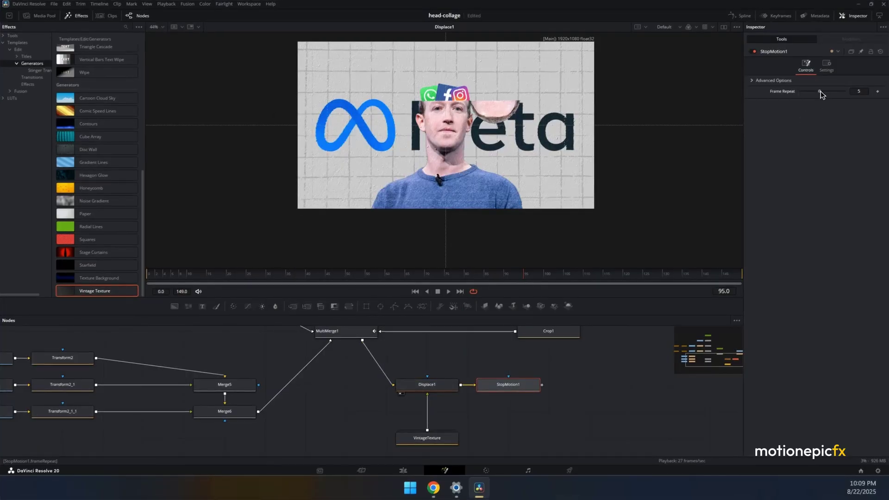
left_click_drag(516, 394, 518, 111)
Play the animation from the start to check the stop-motion effect.
left_click(415, 291)
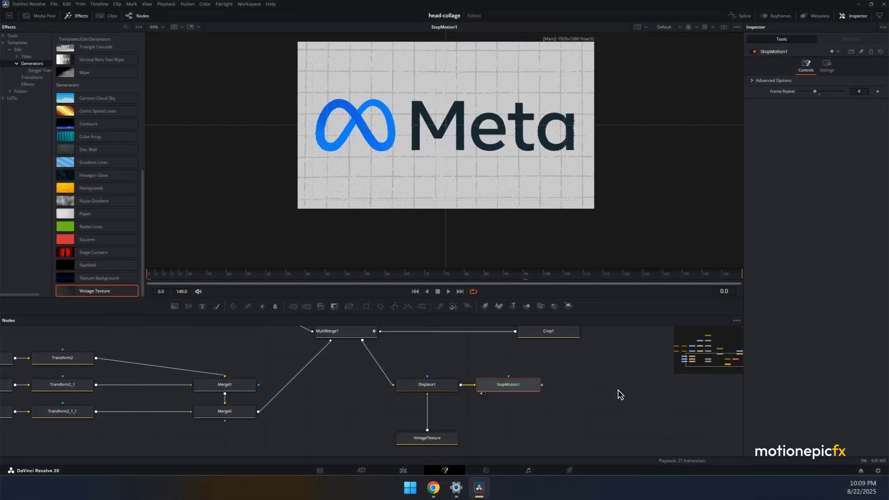
key("space")
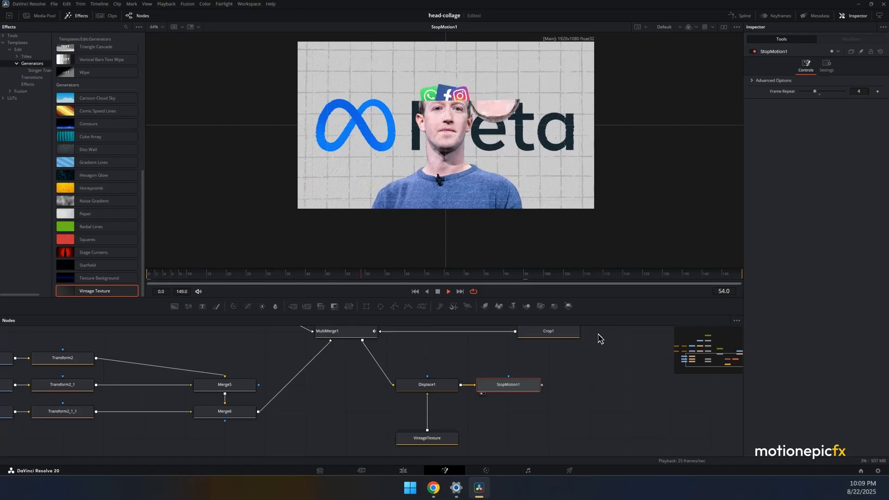
key("space")
Add a Camera Shake node between Transform2 and Merge5.
left_click_drag(238, 421, 461, 434)
left_click(295, 373)
key("shift+space")
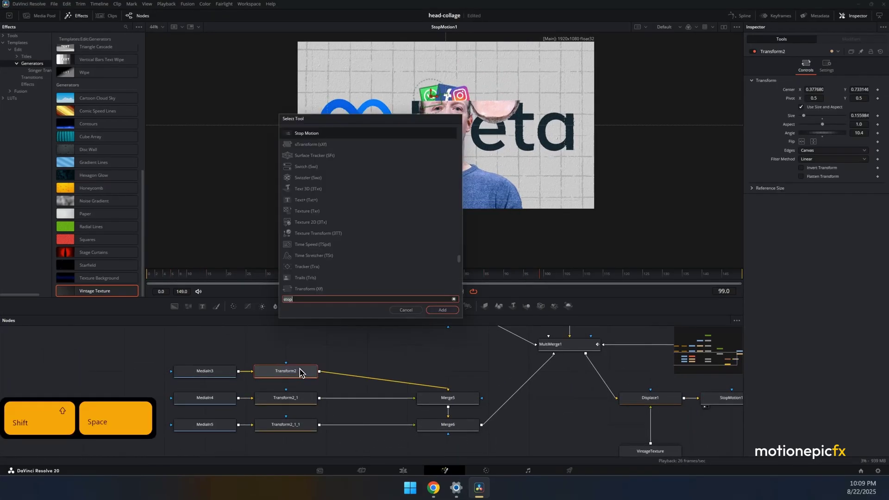
type("camer")
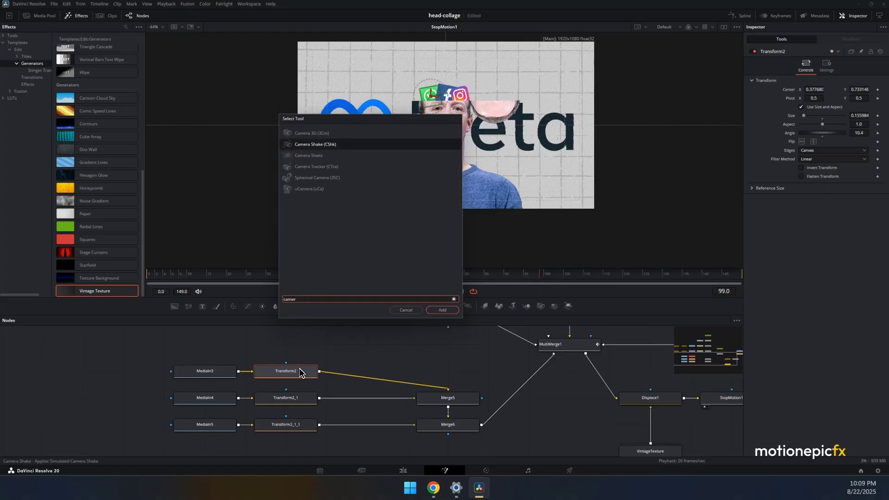
key("Return")
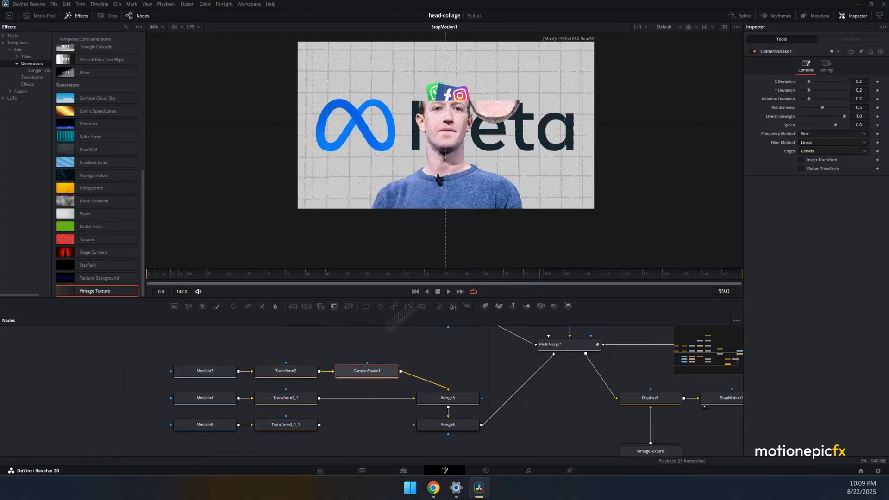
Set CameraShake1's Frequency Method to Square Wave, X and Y Deviation to 0.0 and Speed to 0.197.
scroll(435, 88, "up", 5, "ctrl")
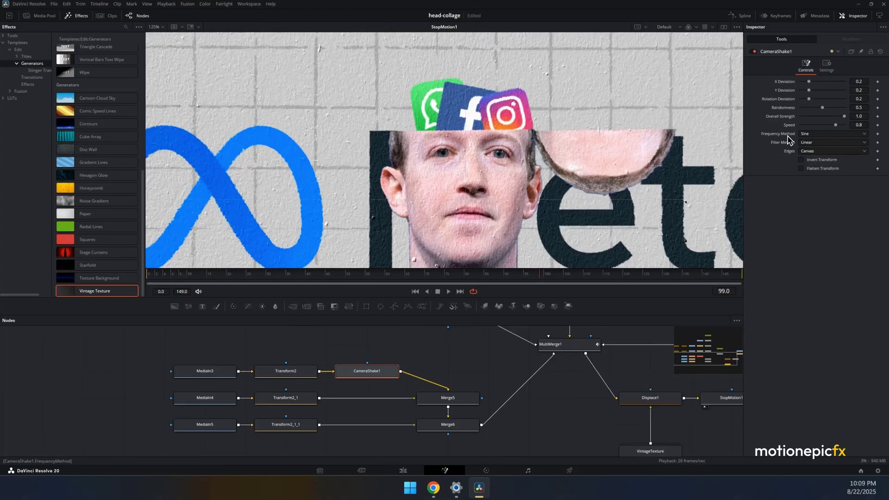
left_click(806, 134)
left_click(808, 159)
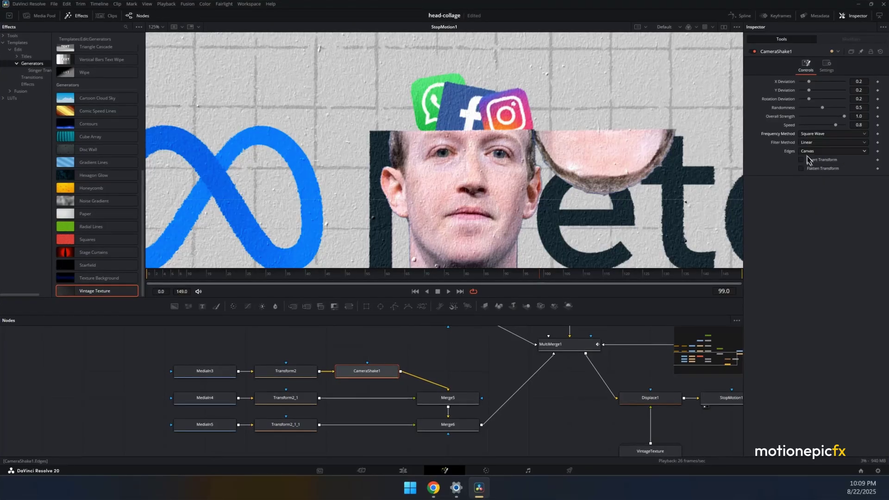
left_click_drag(808, 91, 773, 83)
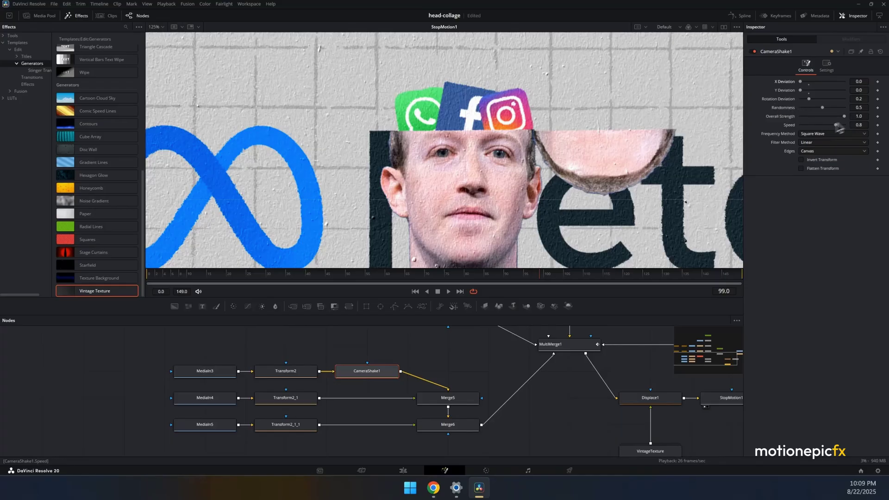
left_click_drag(836, 125, 809, 125)
Play the animation from near the start to check the WhatsApp icon's shake.
left_click(168, 276)
key("space")
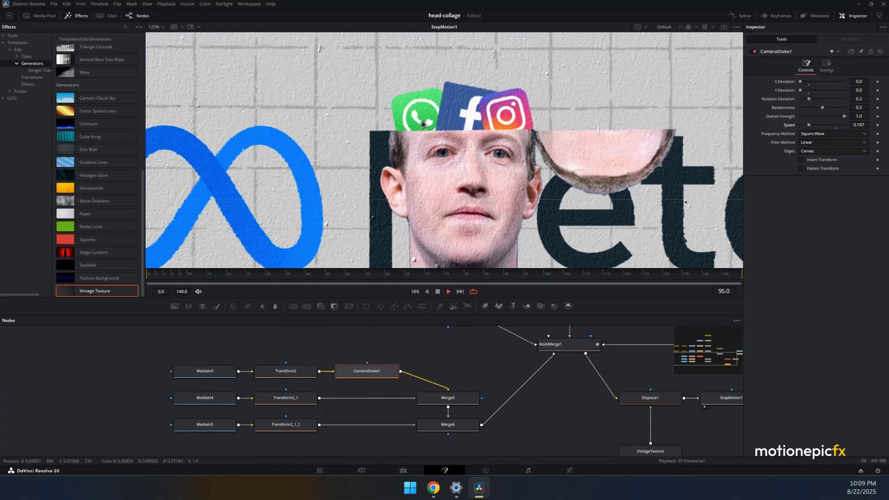
key("space")
Copy CameraShake1 and paste it after both Transform2_1 and Transform2_1_1.
key("ctrl+c")
left_click(297, 396)
key("ctrl+v")
left_click(294, 424)
key("ctrl+v")
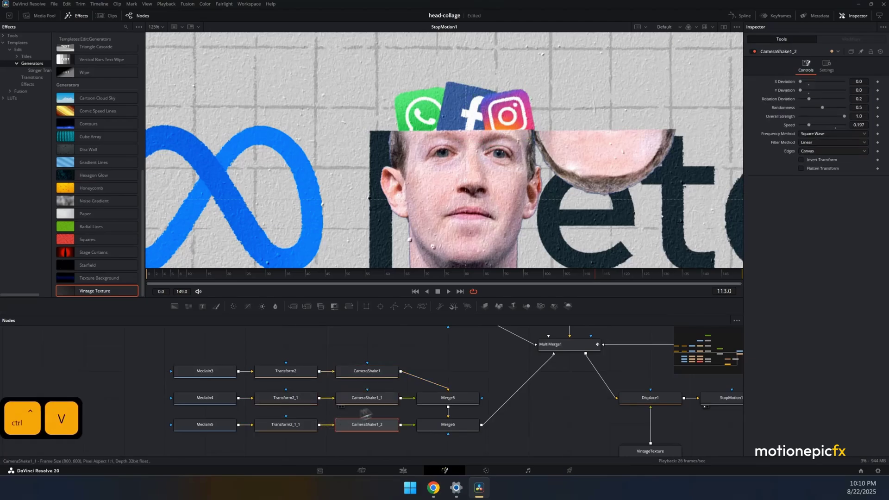
Set the Rotation Deviation to 0.52 on CameraShake1_1 and 0.906 on CameraShake1_2.
left_click(367, 398)
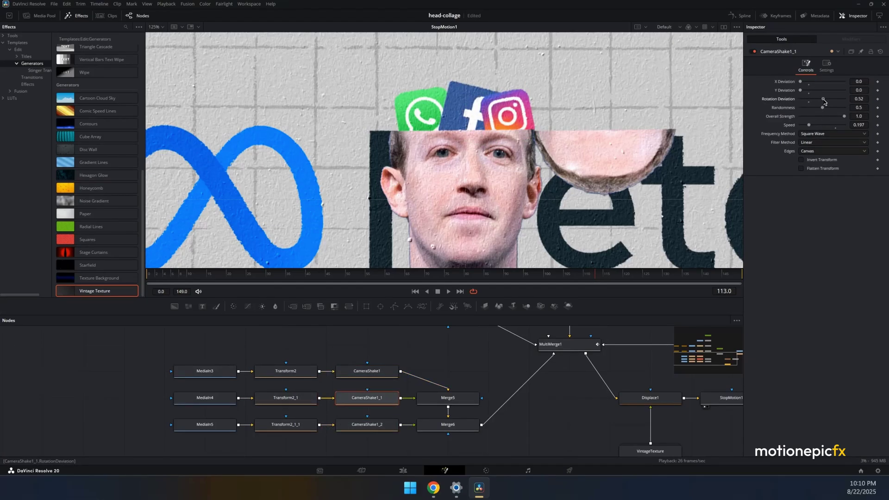
left_click(367, 424)
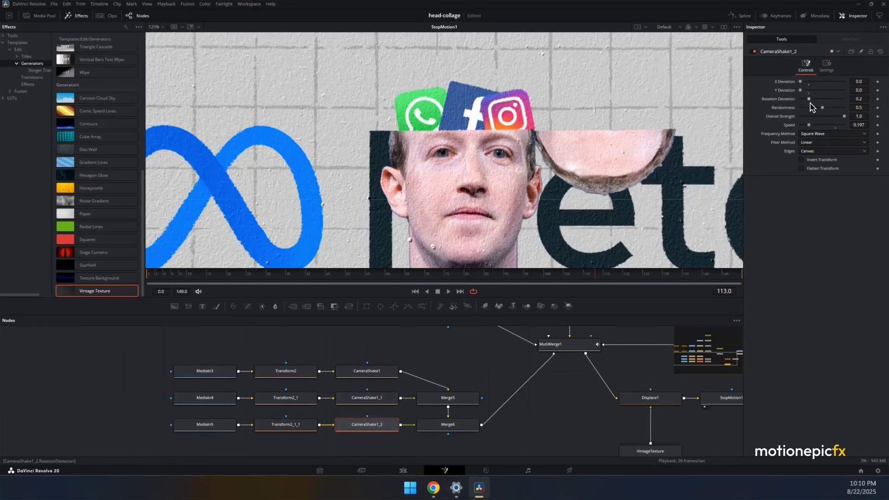
left_click_drag(822, 99, 840, 102)
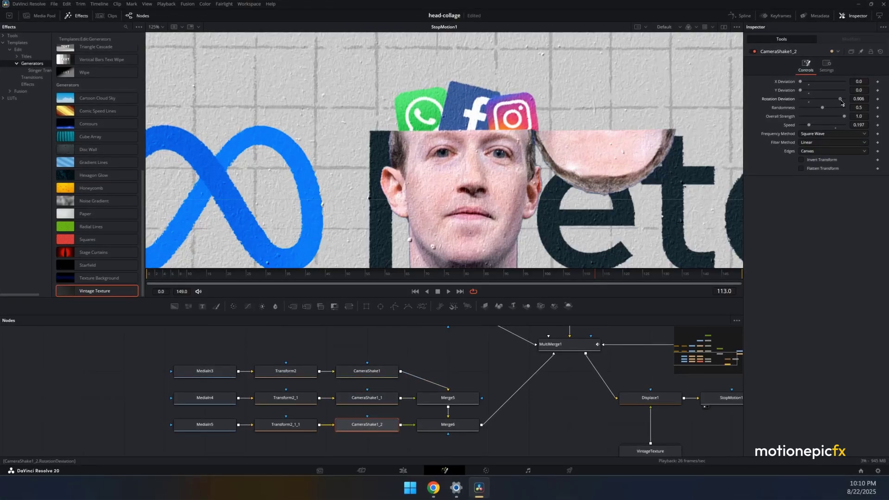
Play the composition from the first frame to check the shaking icons within the full animation.
left_click(415, 292)
scroll(459, 156, "down", 2)
key("space")
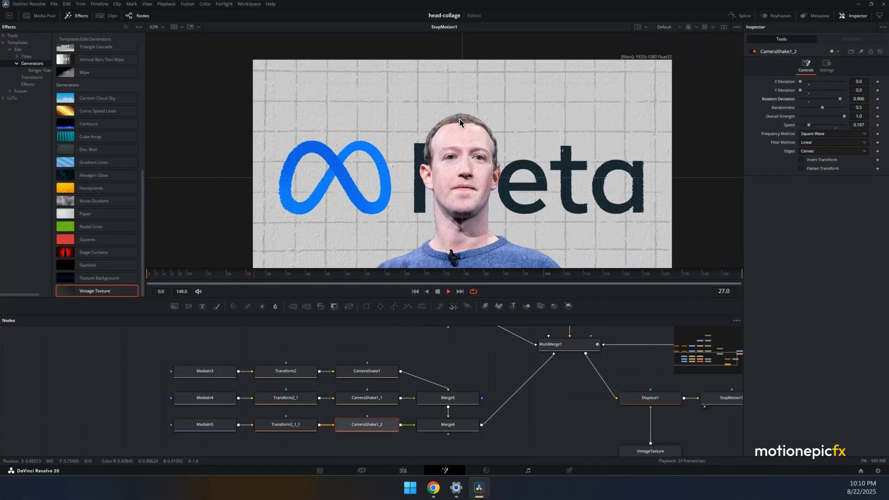
scroll(472, 141, "down", 2)
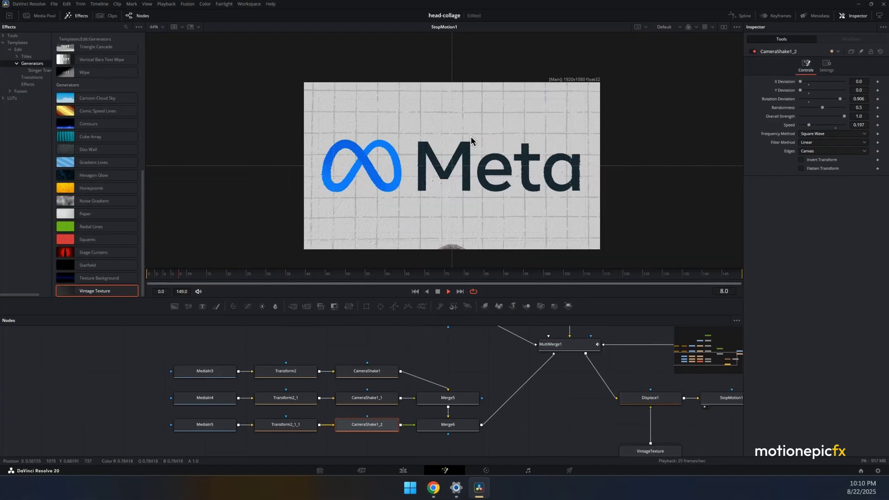
key("space")
Add a Prism Blur node after StopMotion1 and show its output in the viewer.
left_click_drag(547, 432, 365, 420)
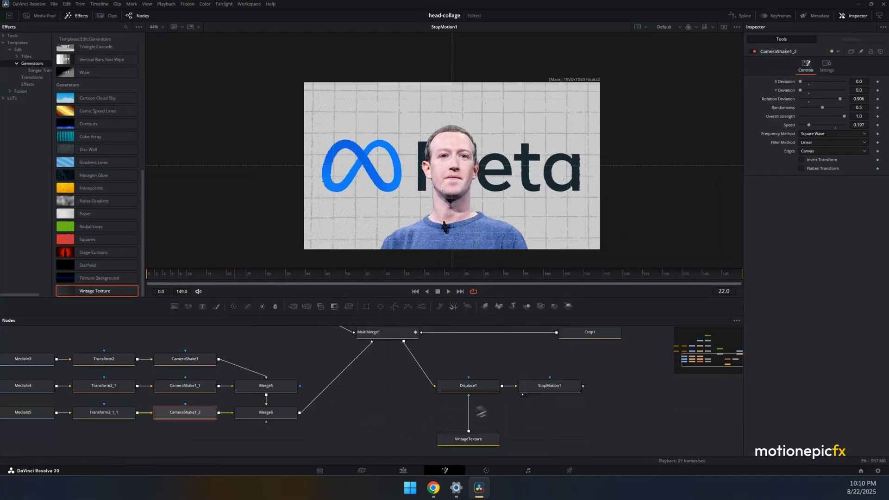
left_click(561, 385)
key("shift+space")
type("camer")
key("BackSpace")
key("BackSpace")
key("BackSpace")
key("BackSpace")
key("BackSpace")
type("pris")
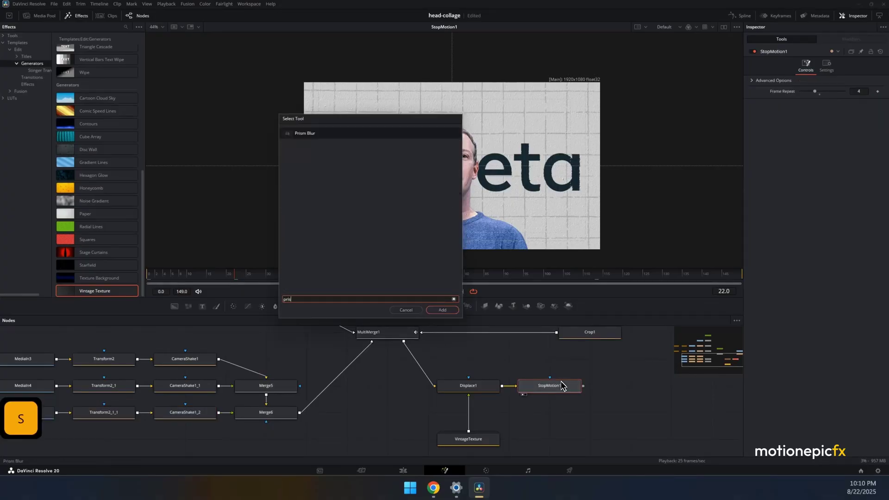
key("Return")
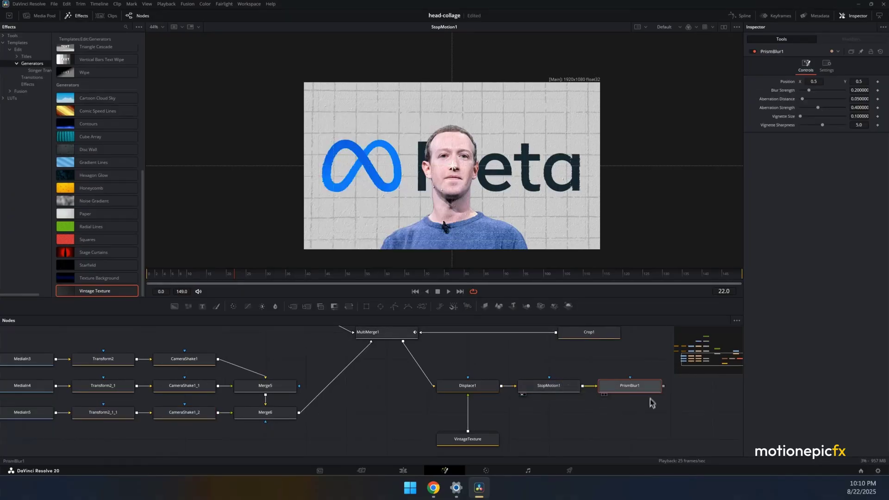
key("1")
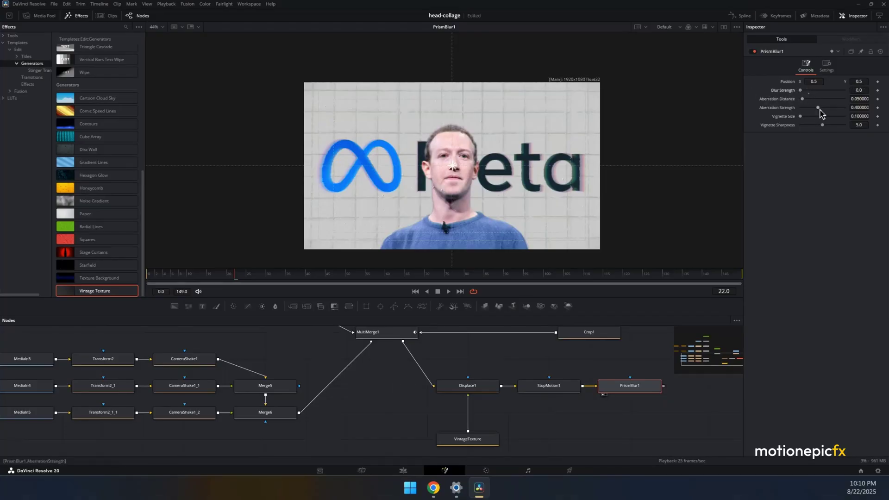
Set PrismBlur1's Blur Strength to 0.0, Aberration Strength to 1.0 and Aberration Distance to 0.029.
left_click_drag(819, 108, 872, 109)
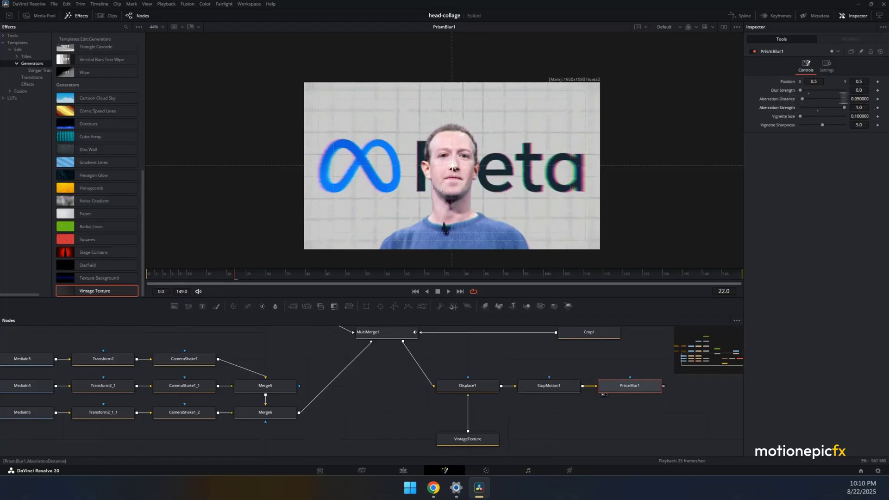
left_click_drag(860, 97, 857, 102)
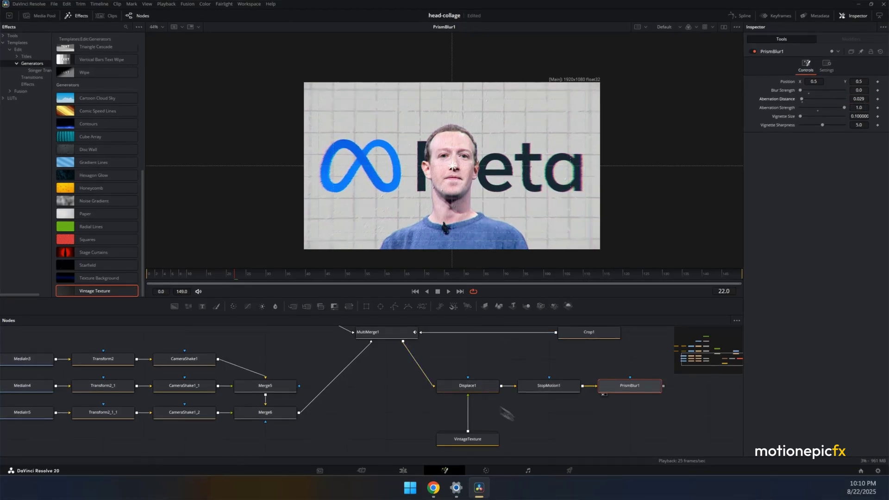
left_click(544, 427)
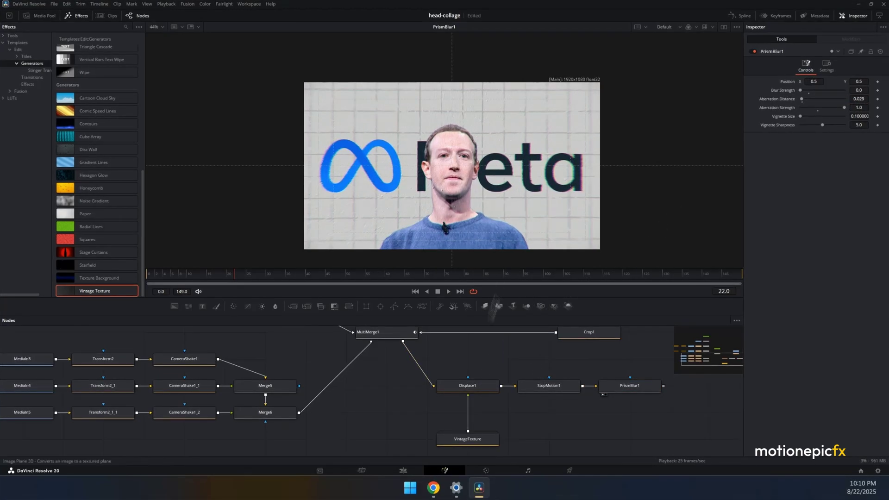
Add a Media Out node after PrismBlur1 at the end of the node chain.
left_click_drag(604, 417, 542, 461)
left_click_drag(539, 405, 541, 460)
scroll(499, 415, "down", 3)
left_click_drag(372, 383, 373, 464)
left_click_drag(381, 418, 280, 306)
left_click_drag(499, 419, 492, 418)
key("shift+space")
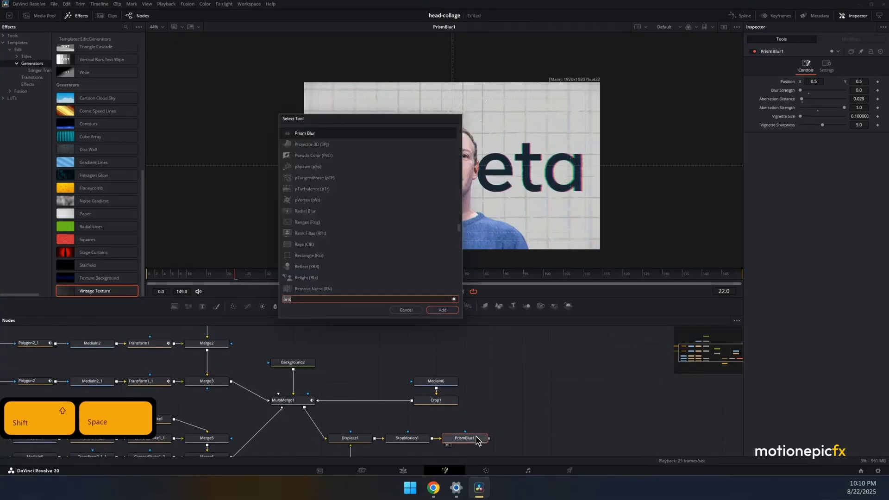
type("md")
key("BackSpace")
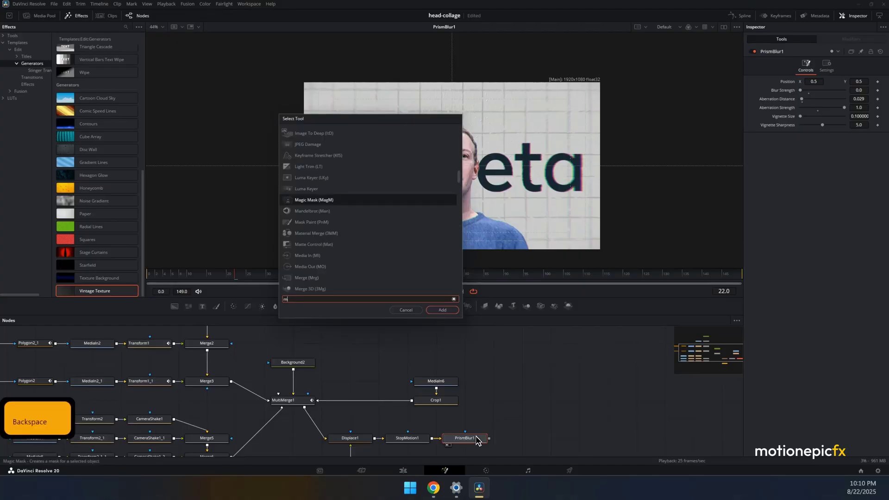
type("o")
key("Return")
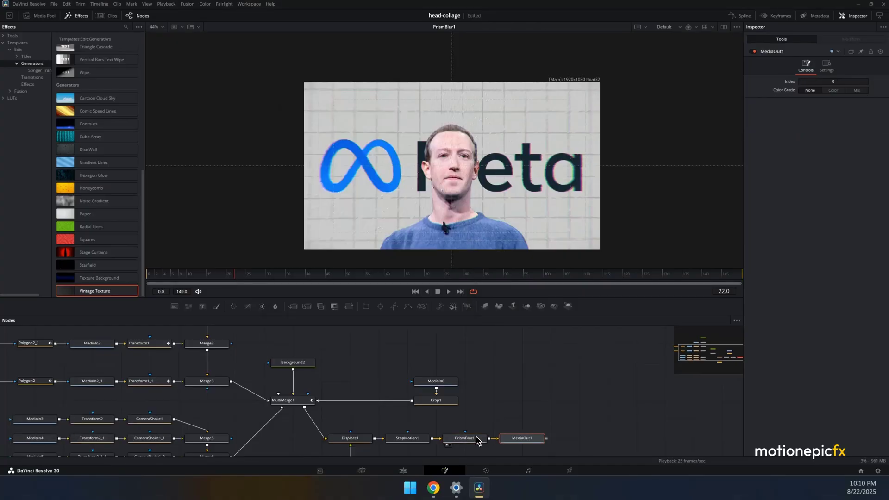